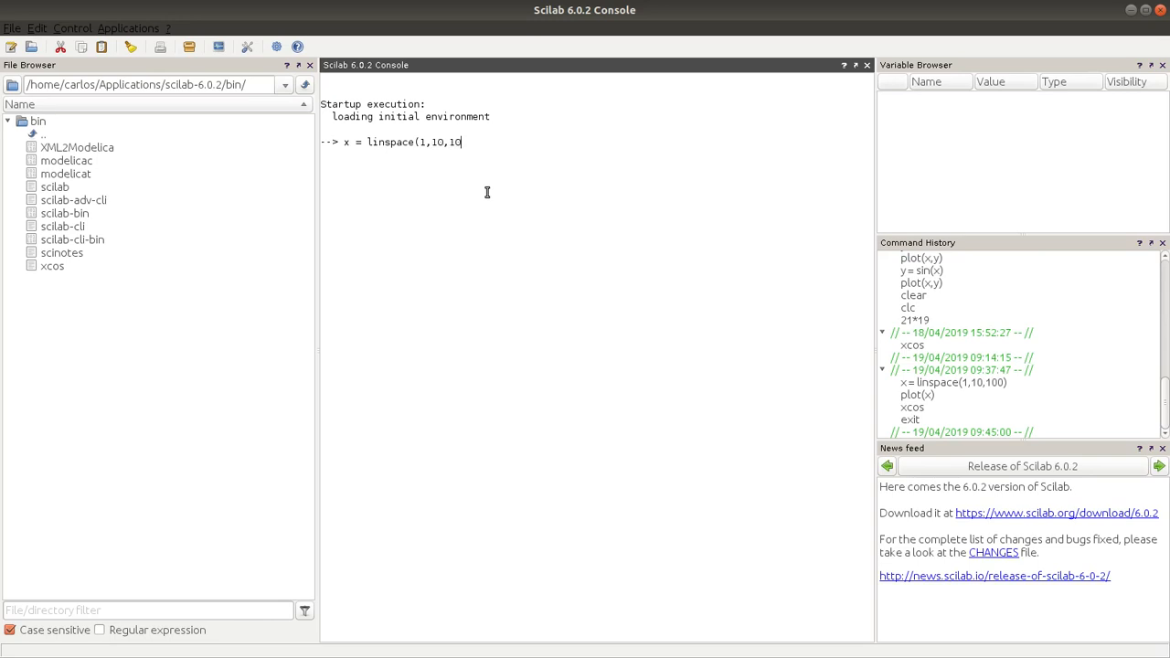
Step: Define x = linspace(1,10,10) in the console and plot x, closing the graphic window
key(Return)
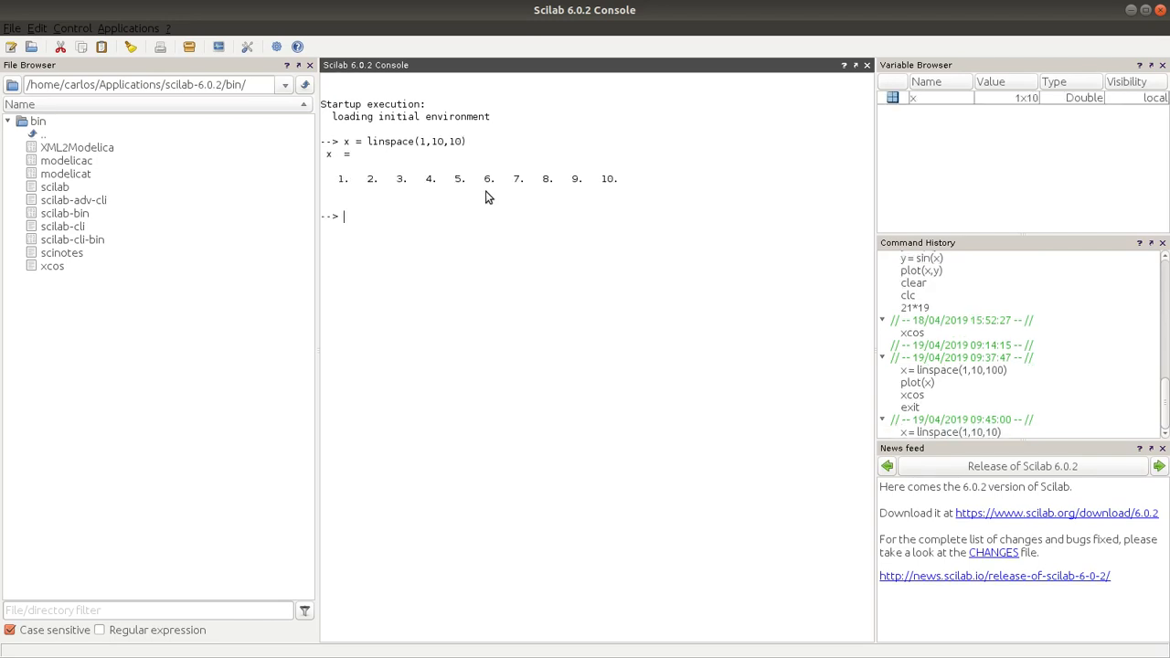
key(Return)
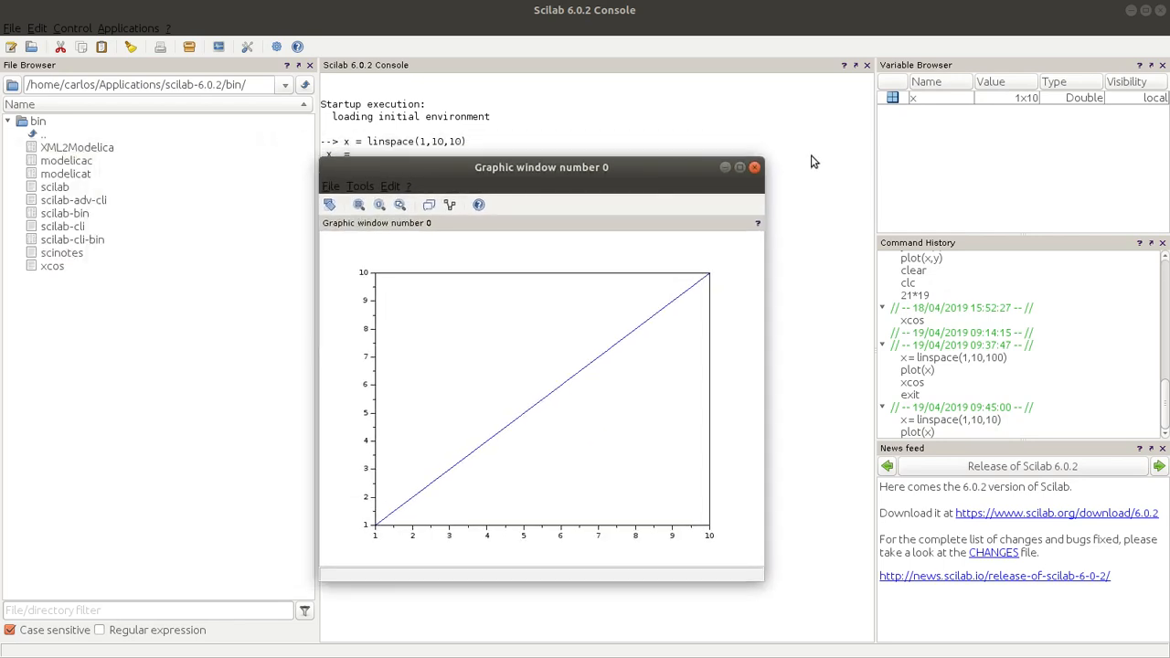
click(754, 169)
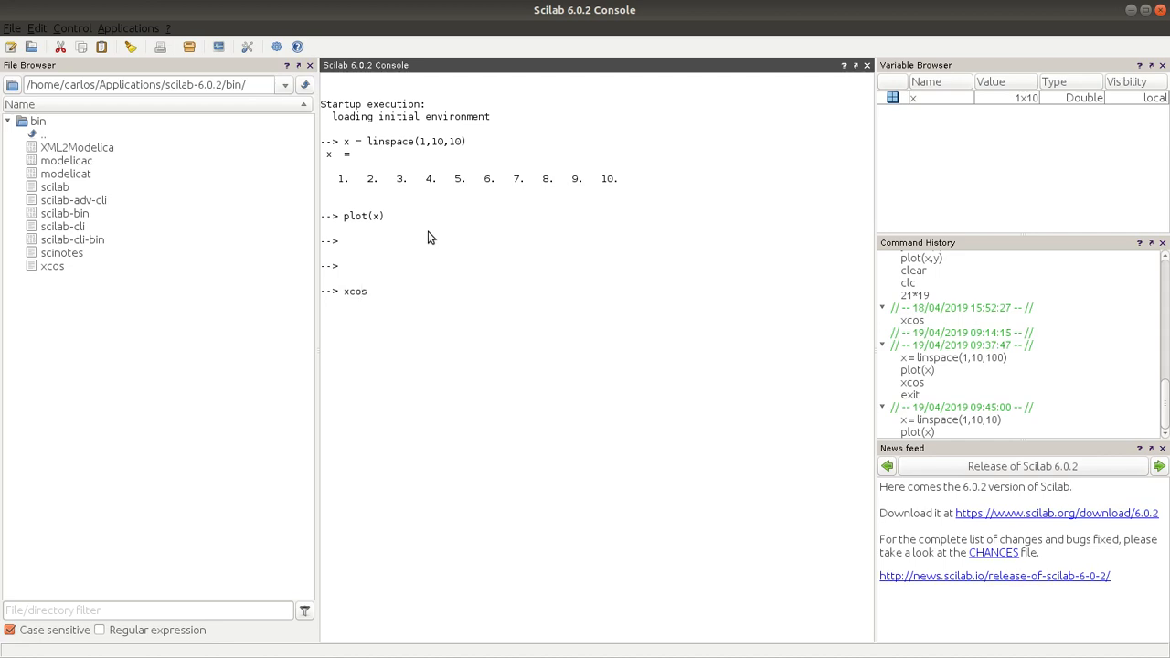
Step: Launch Xcos from the console and arrange the palette browser and the empty diagram side by side
key(Return)
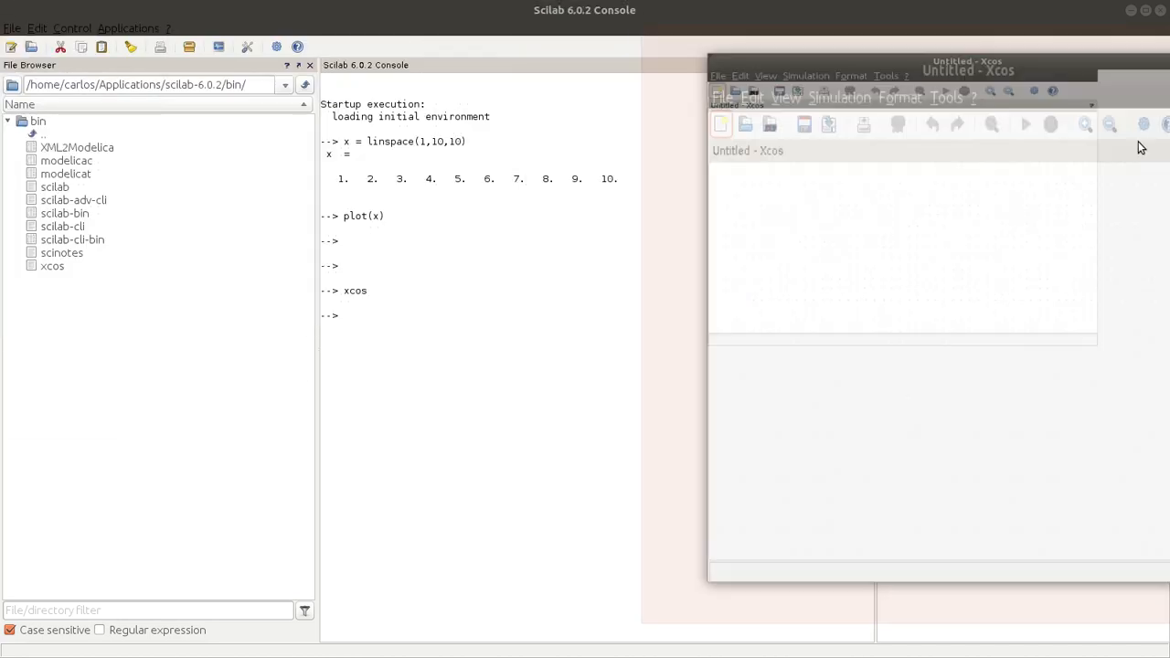
drag(463, 91, 7, 253)
click(848, 290)
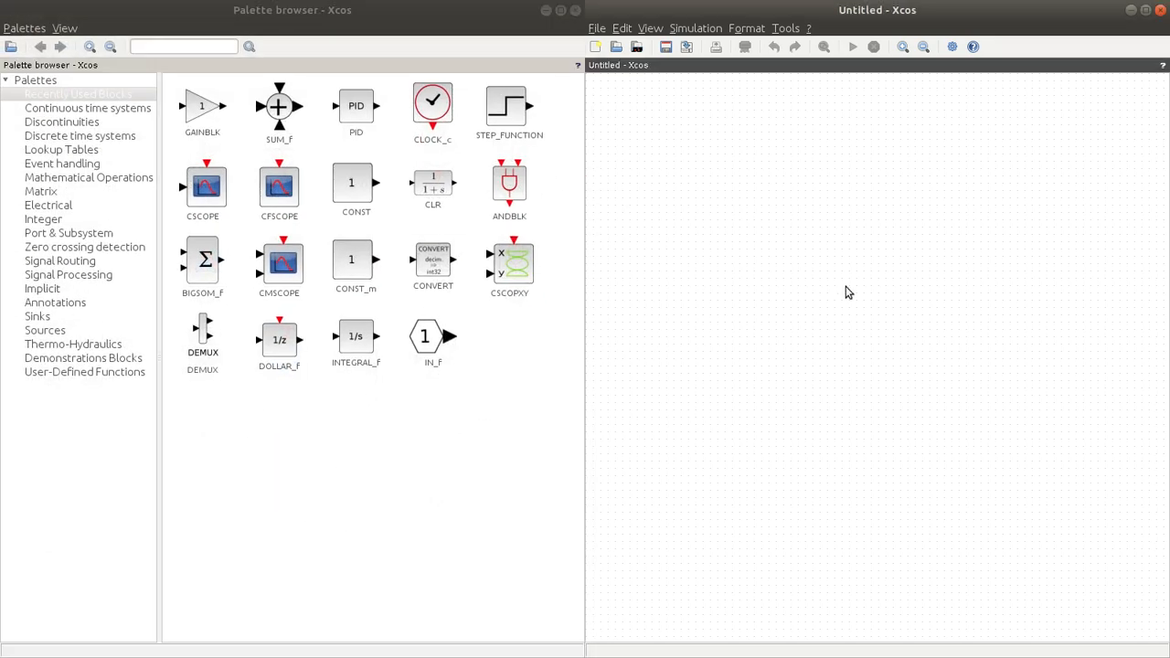
Step: Place a CLR transfer function block from the continuous time systems palette in the empty diagram
click(30, 112)
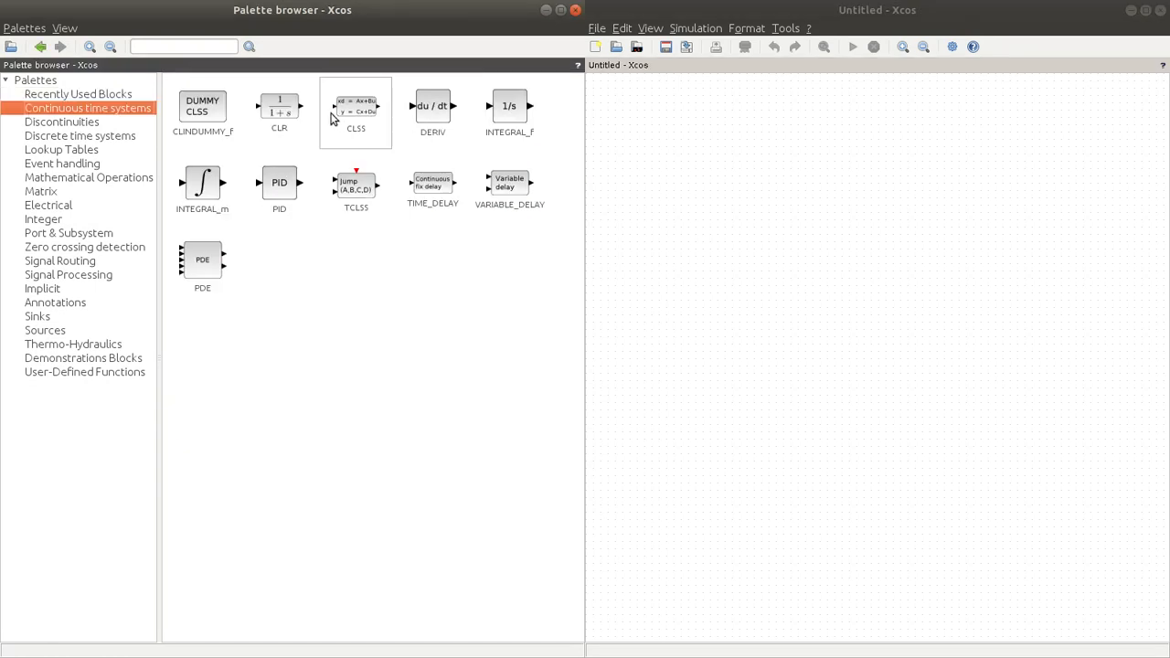
drag(292, 112, 890, 247)
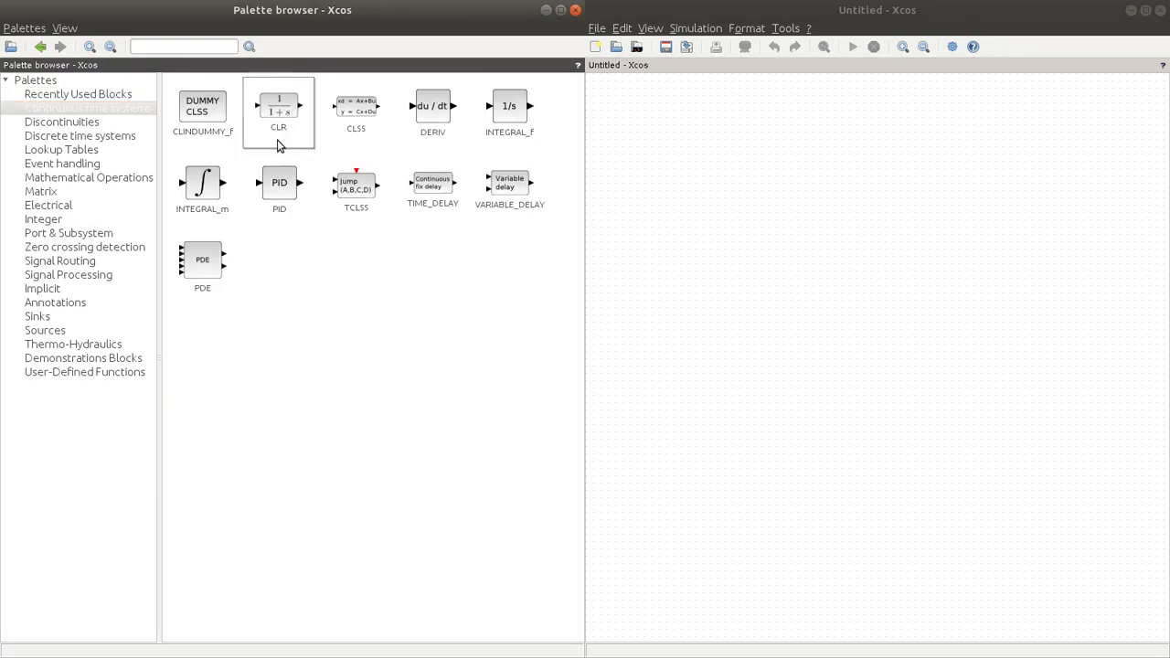
drag(277, 116, 900, 270)
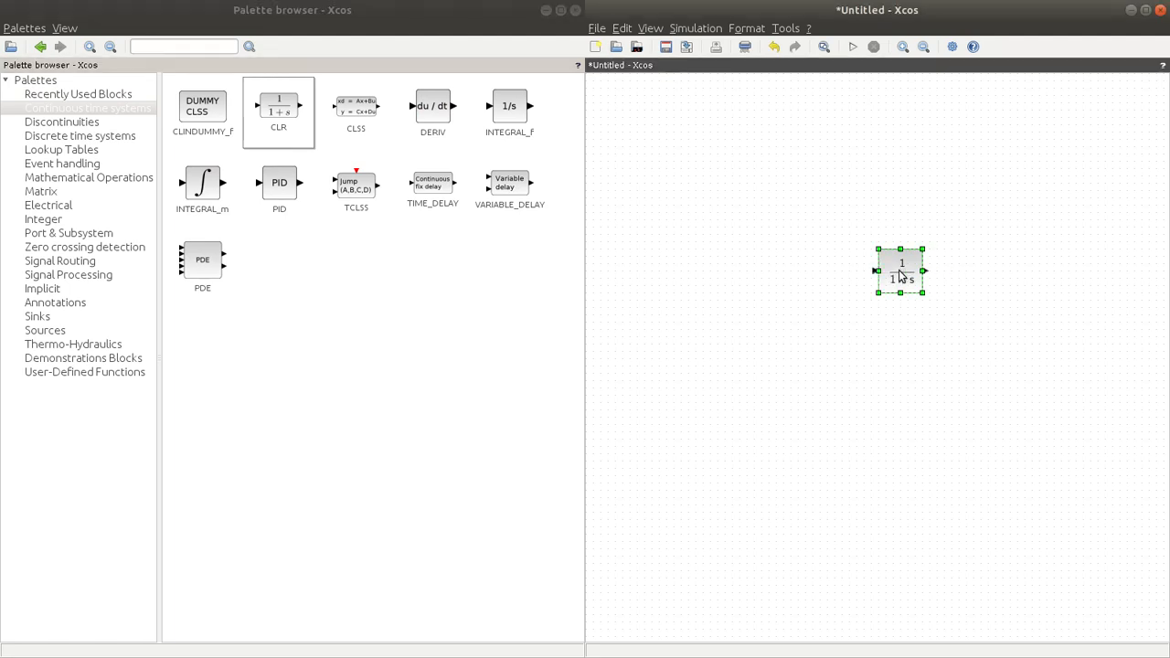
Step: Set the CLR block's numerator to 3 and its denominator to s^2 + 4*s + 4
double_click(899, 276)
click(632, 345)
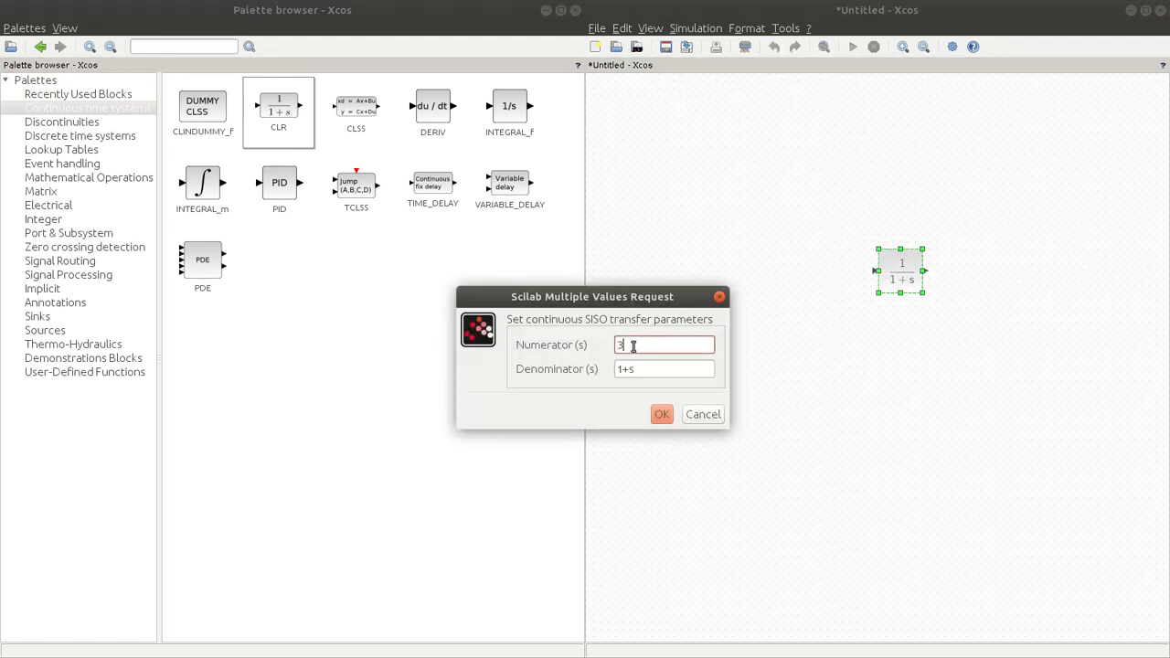
text(3)
key(Tab)
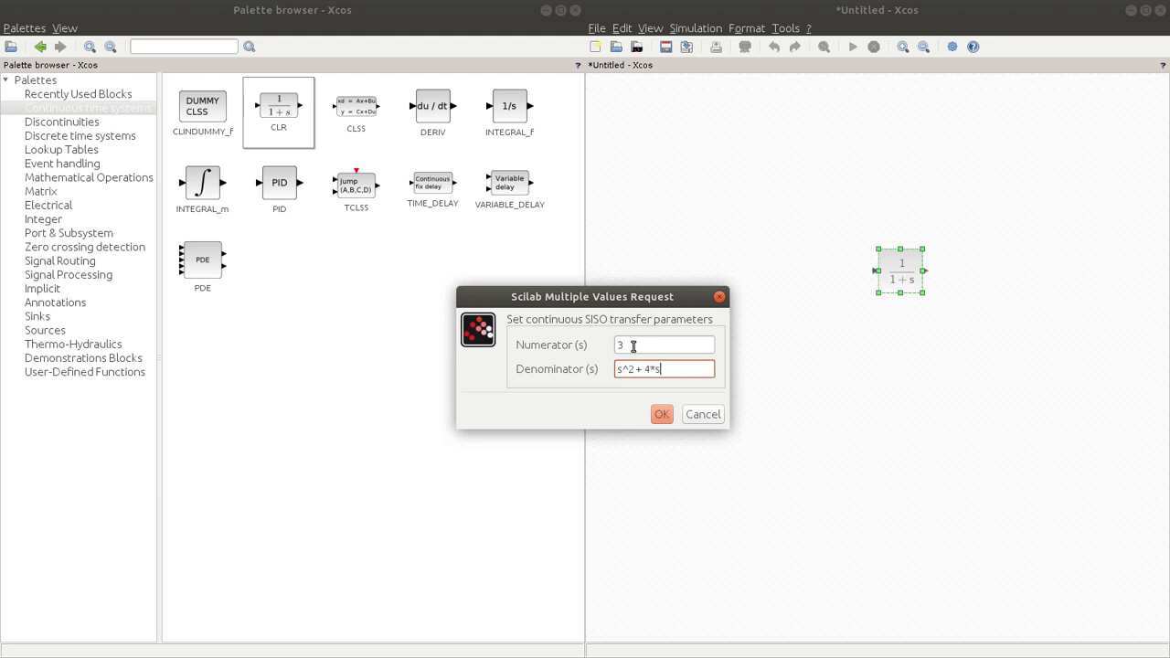
key(Return)
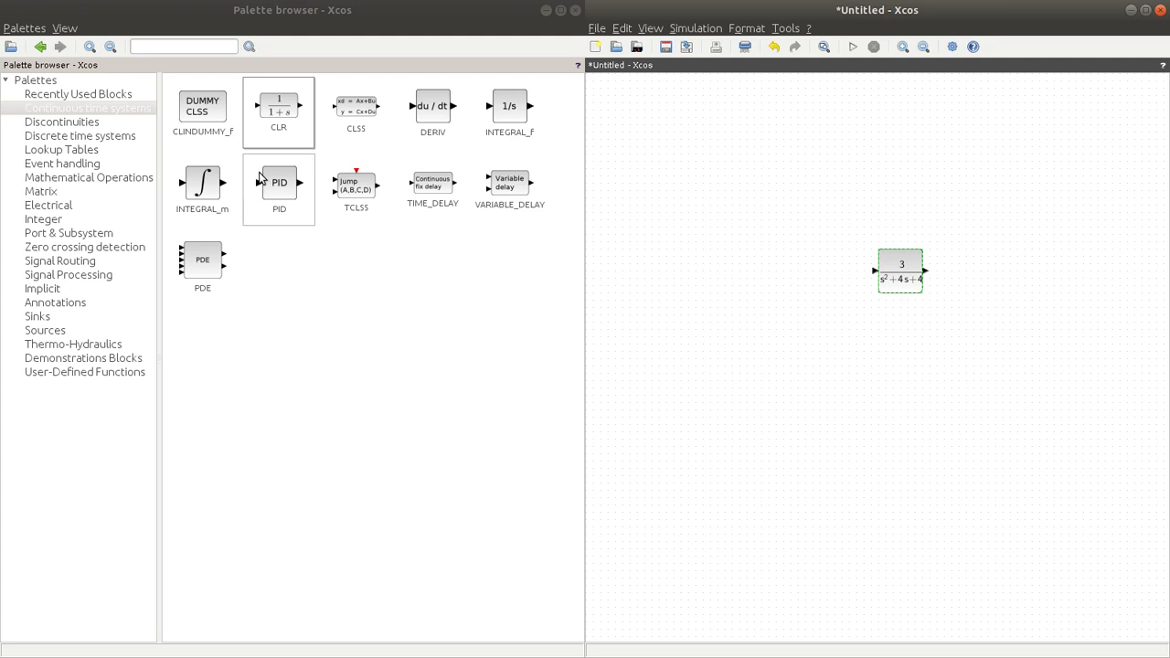
click(869, 221)
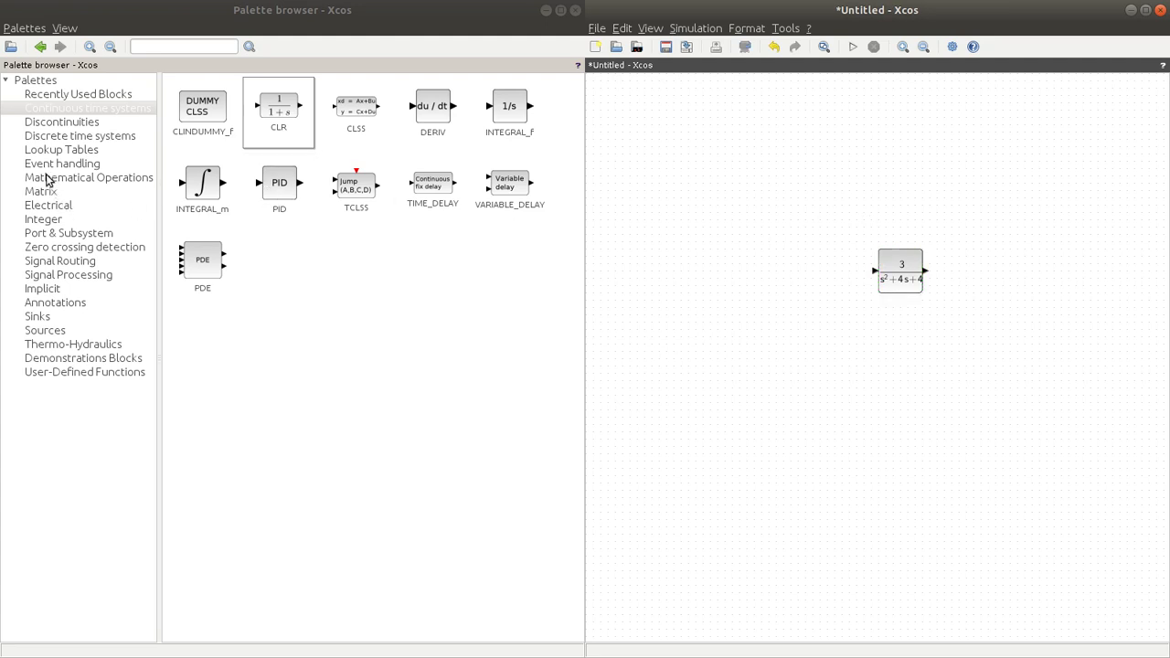
Step: Add a STEP_FUNCTION source before the transfer function block and set its step time to 0
click(34, 330)
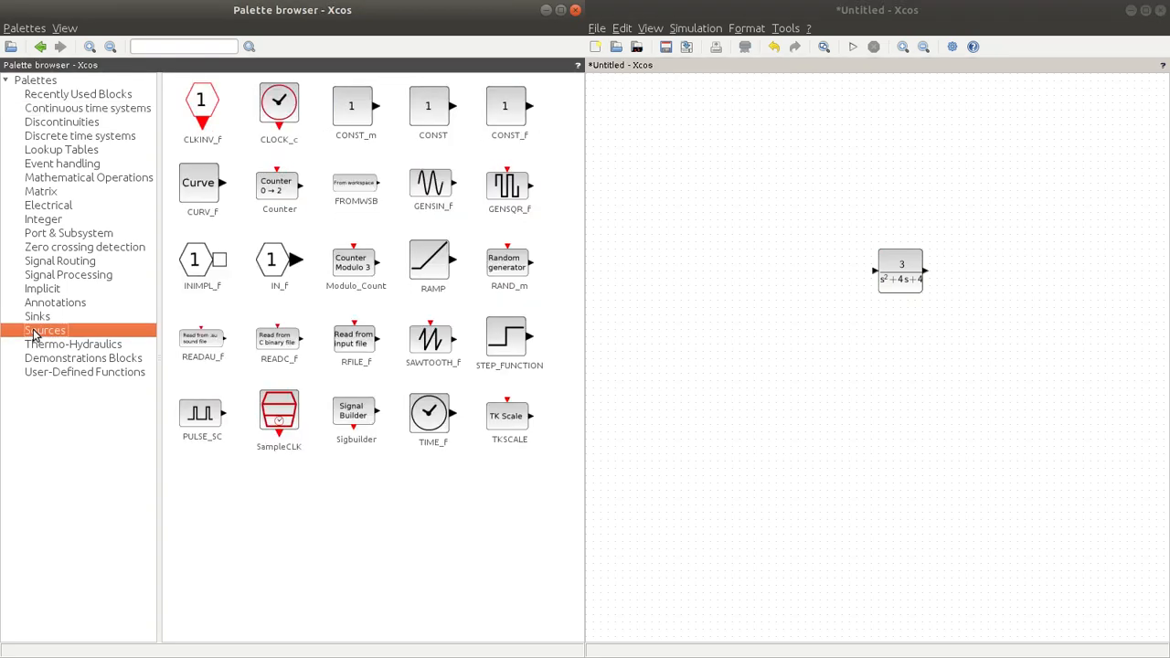
drag(500, 343, 828, 267)
double_click(813, 270)
click(609, 344)
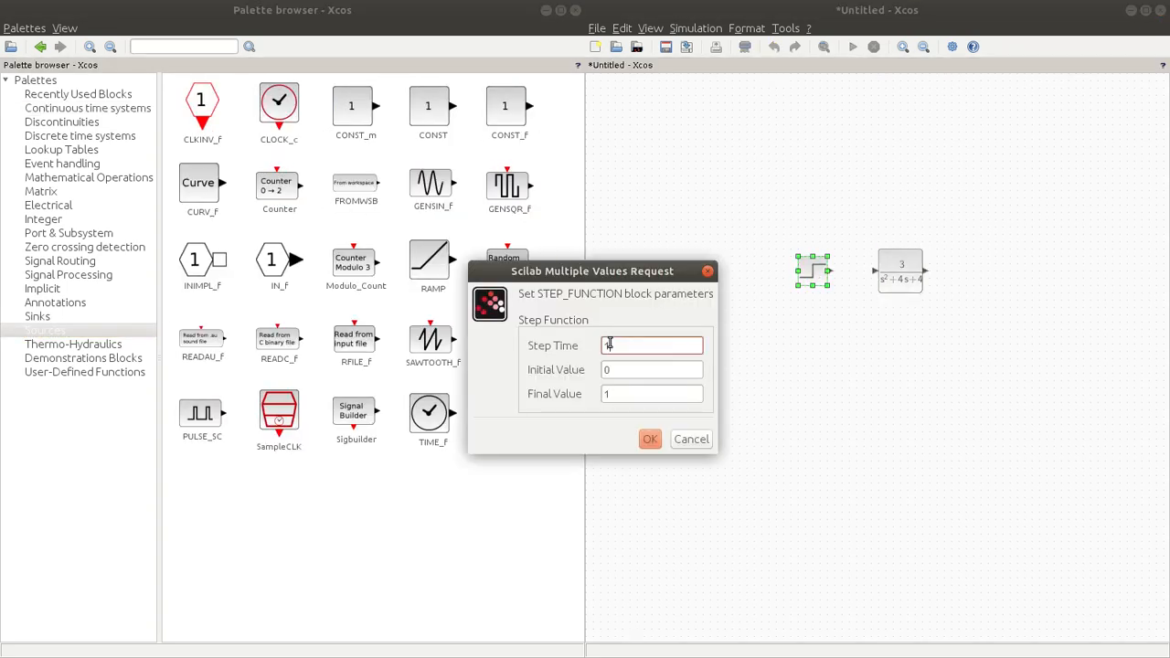
click(651, 439)
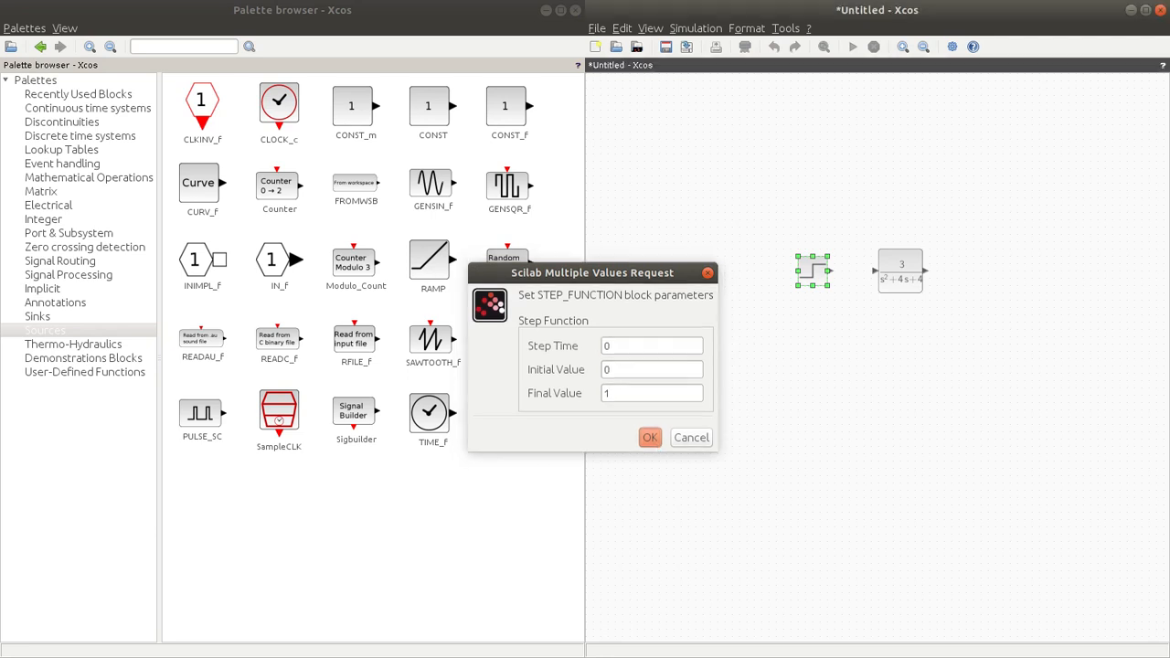
Step: Connect the step source's output to the transfer function's input and move both blocks further left in the diagram
drag(830, 270, 875, 274)
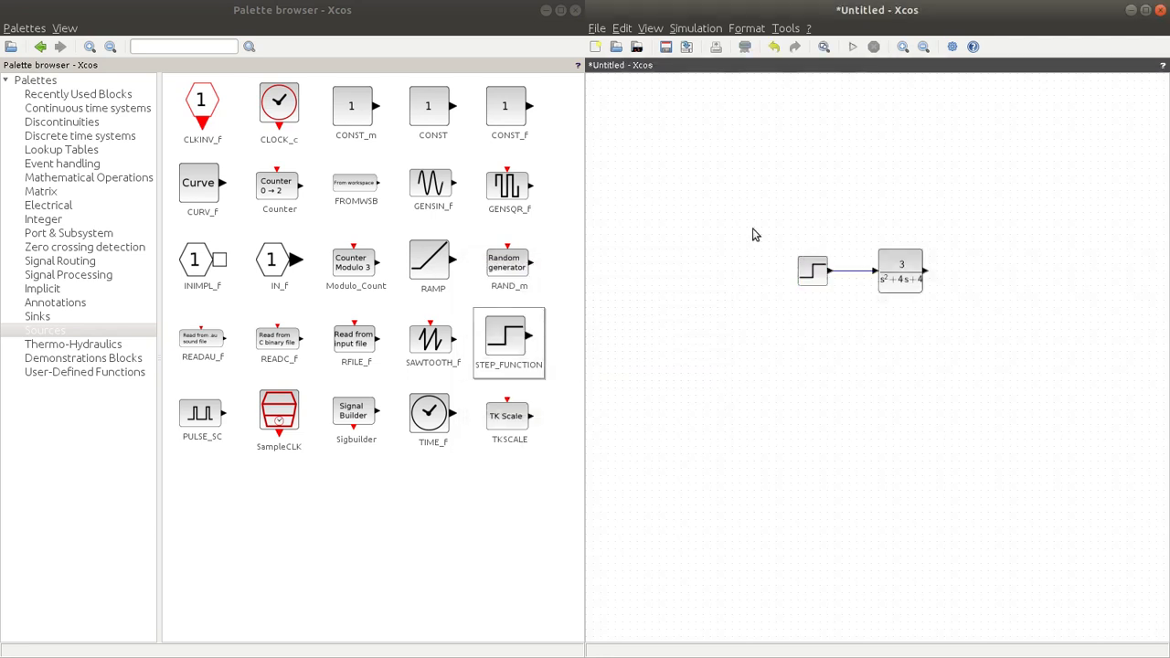
drag(755, 235, 821, 276)
click(794, 213)
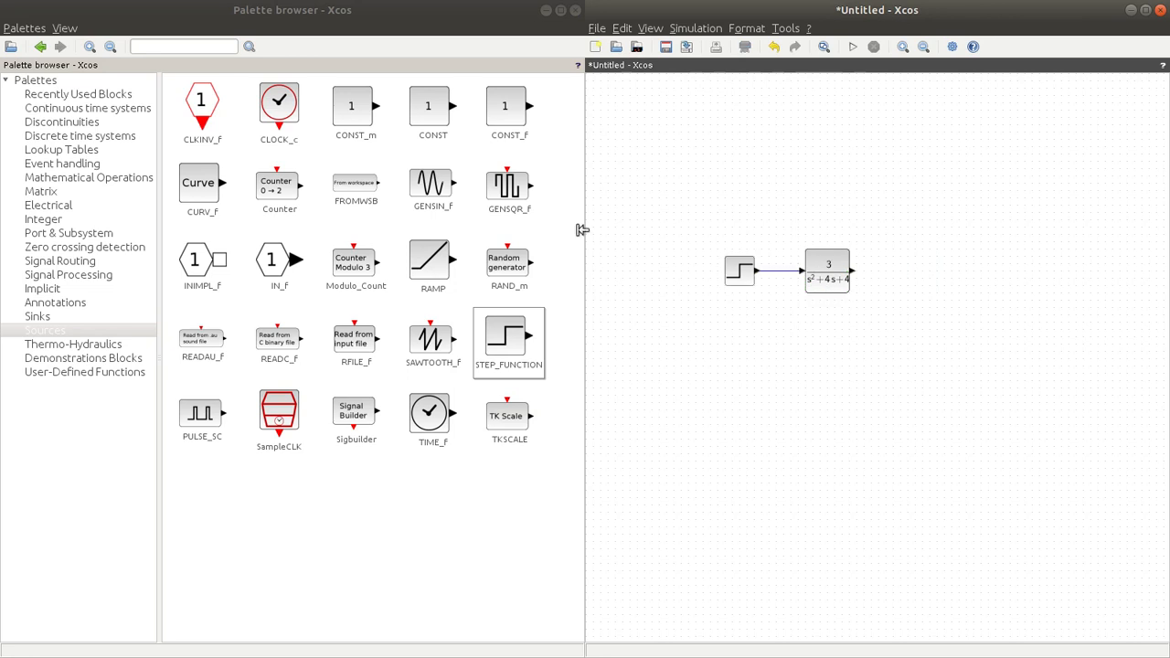
Step: Add a CSCOPE sink after the transfer function block and connect the transfer function's output to it
click(41, 318)
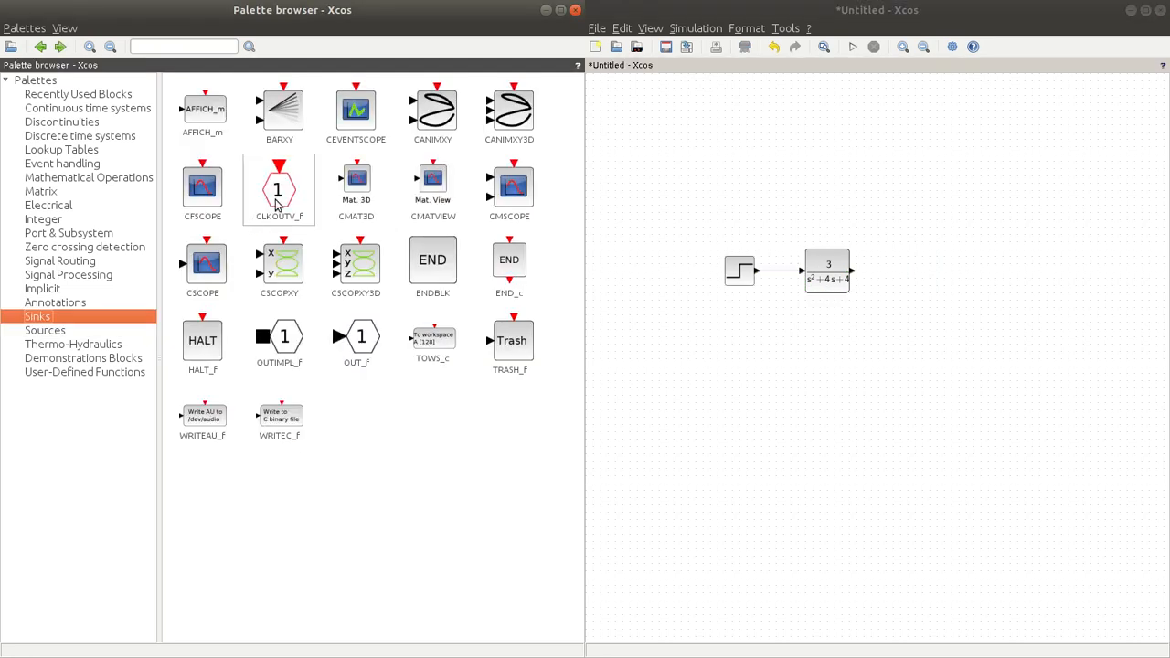
drag(185, 259, 934, 276)
drag(854, 272, 934, 280)
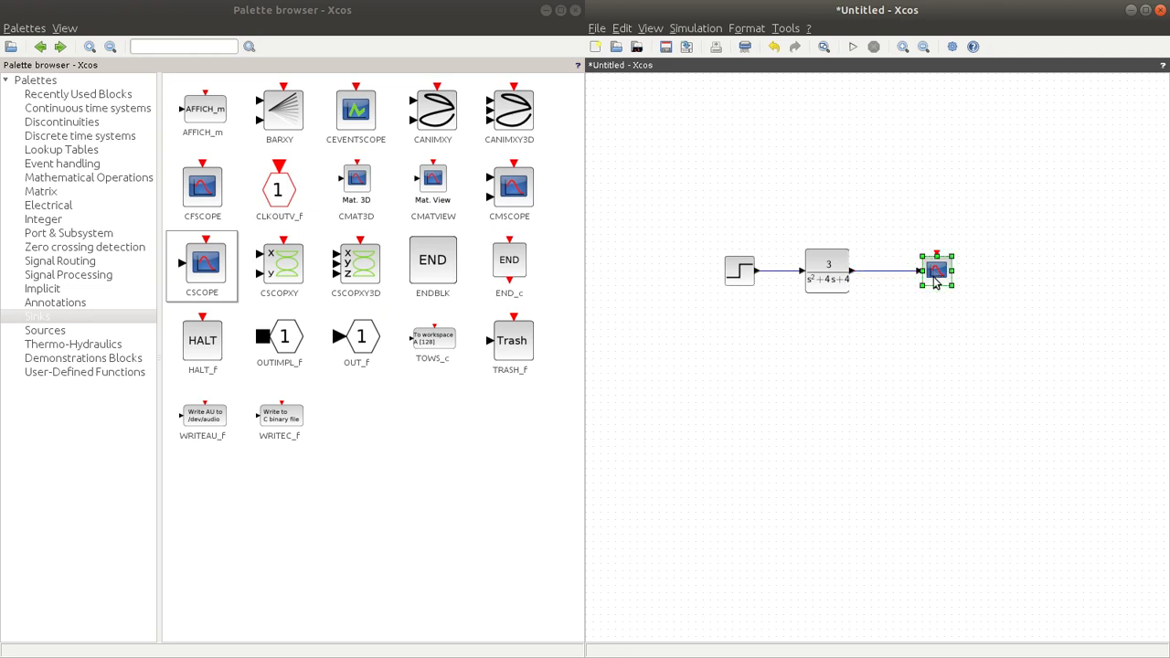
click(879, 203)
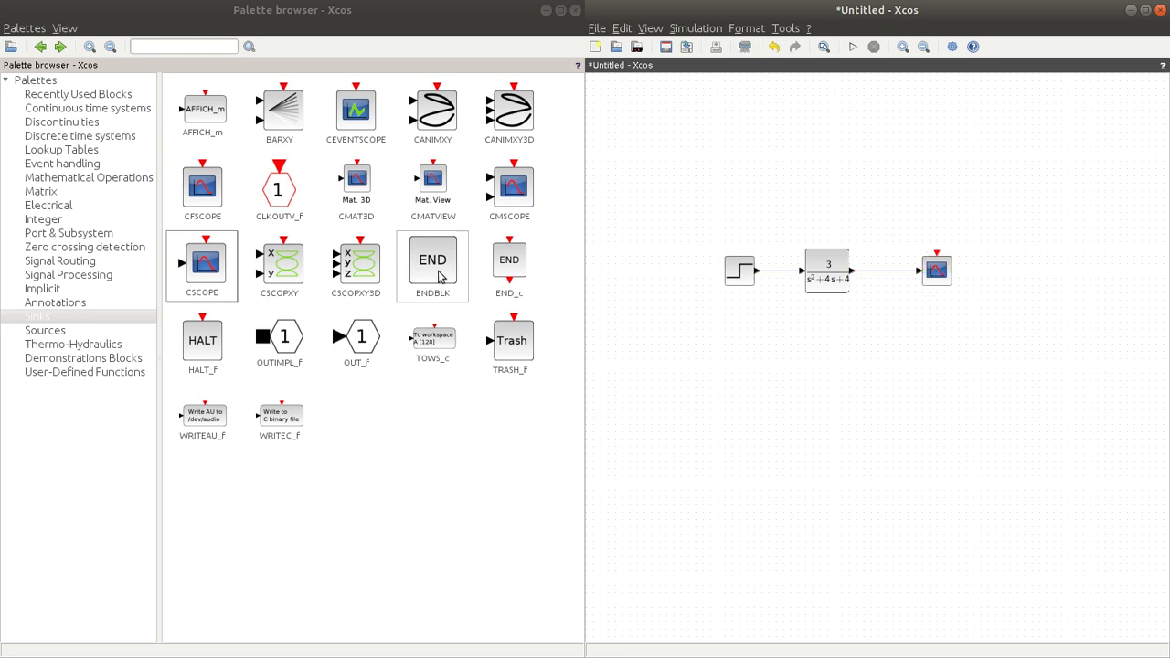
Step: Set the scope's Ymin to 0, Ymax to 1.5, refresh period to 10 and buffer size to 2
double_click(936, 270)
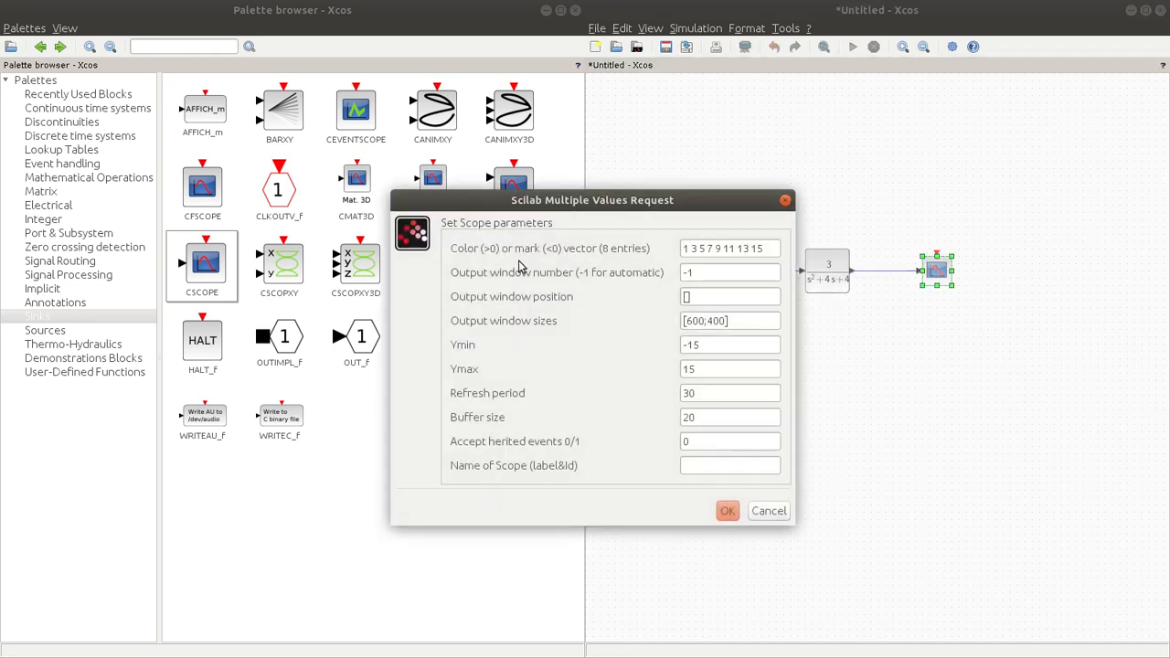
click(705, 343)
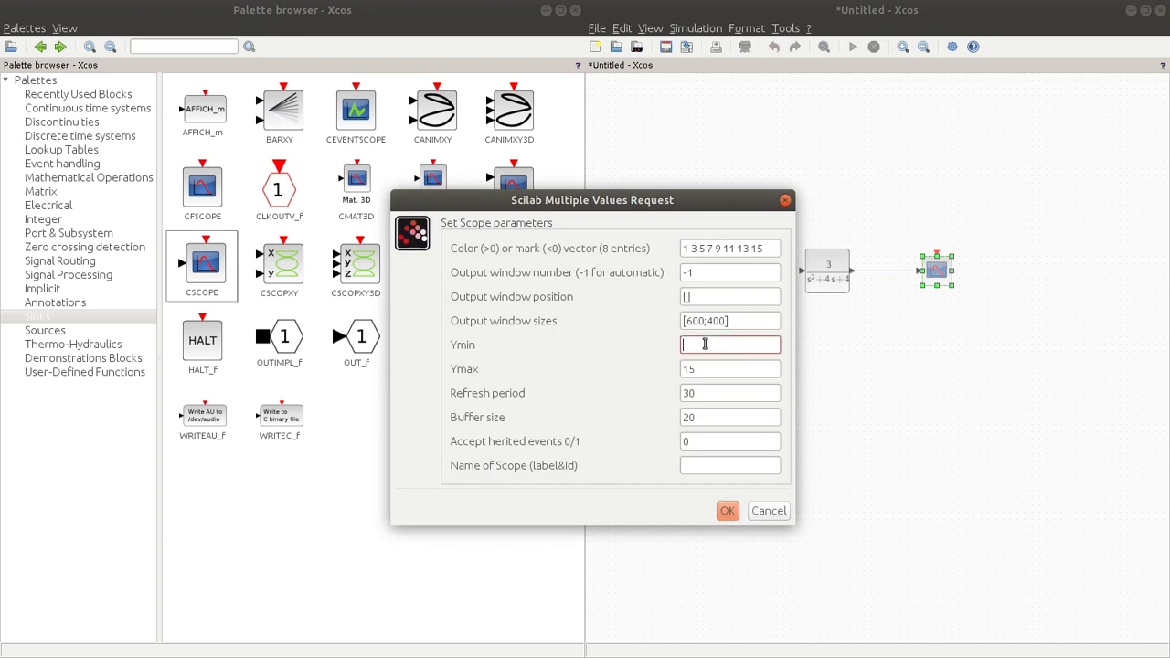
click(707, 366)
key(BackSpace)
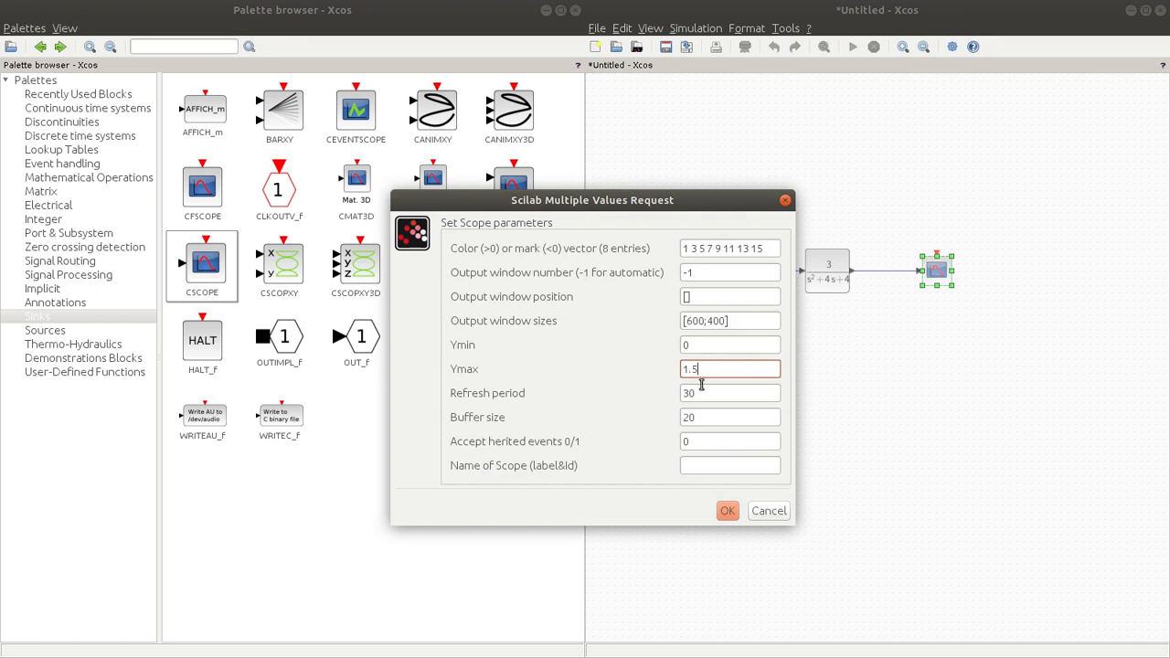
click(699, 394)
key(Tab)
key(BackSpace)
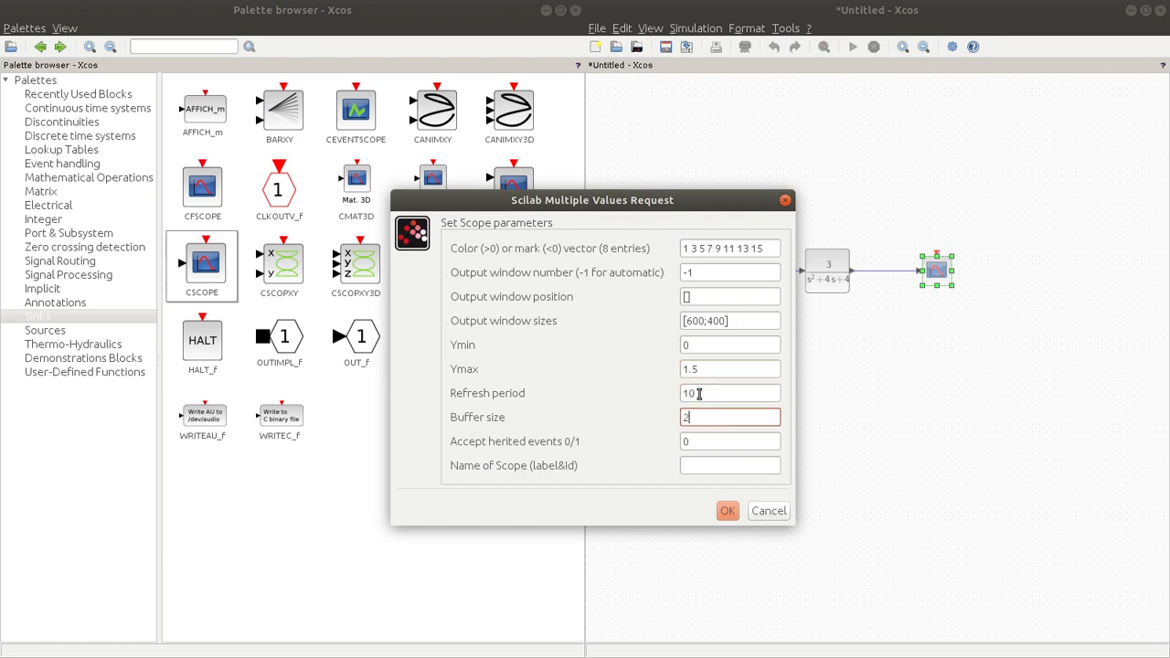
text(10)
click(727, 510)
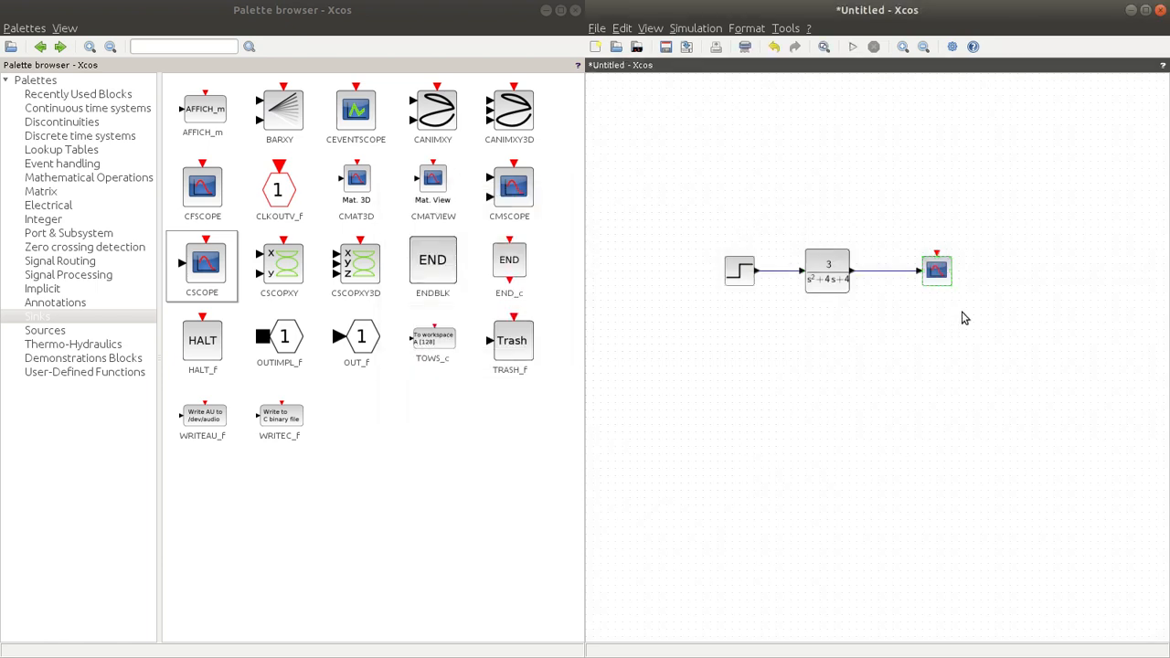
Step: Add a CLOCK_c source above the scope, wired to its event input, and accept the default clock parameters
click(44, 330)
drag(292, 108, 936, 258)
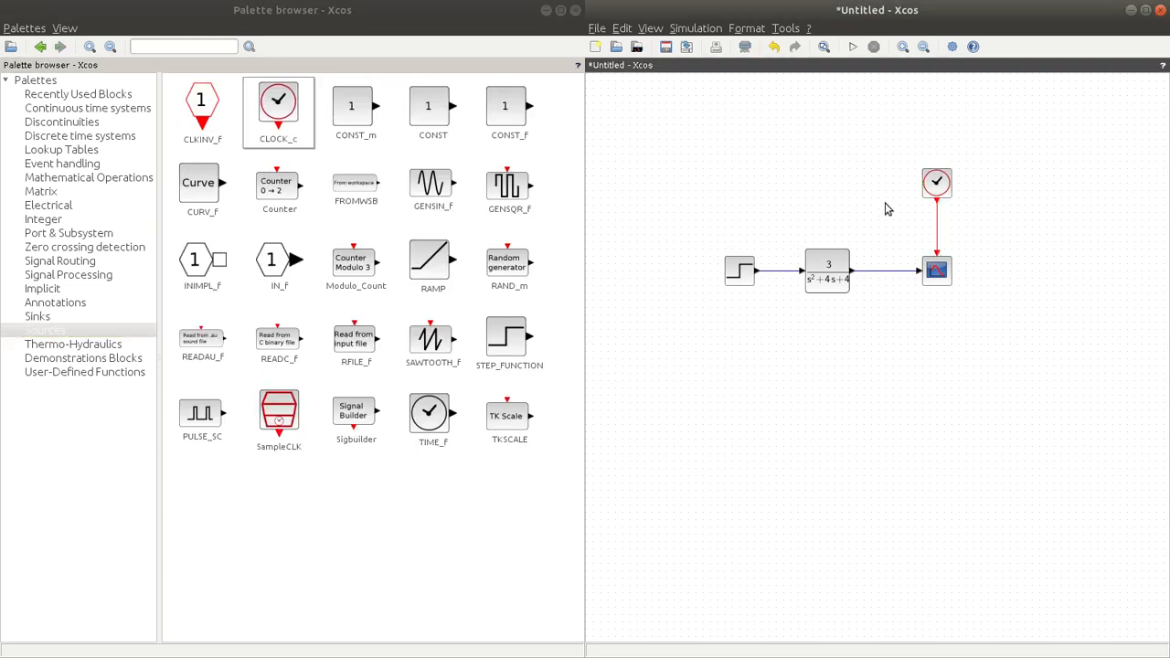
double_click(934, 176)
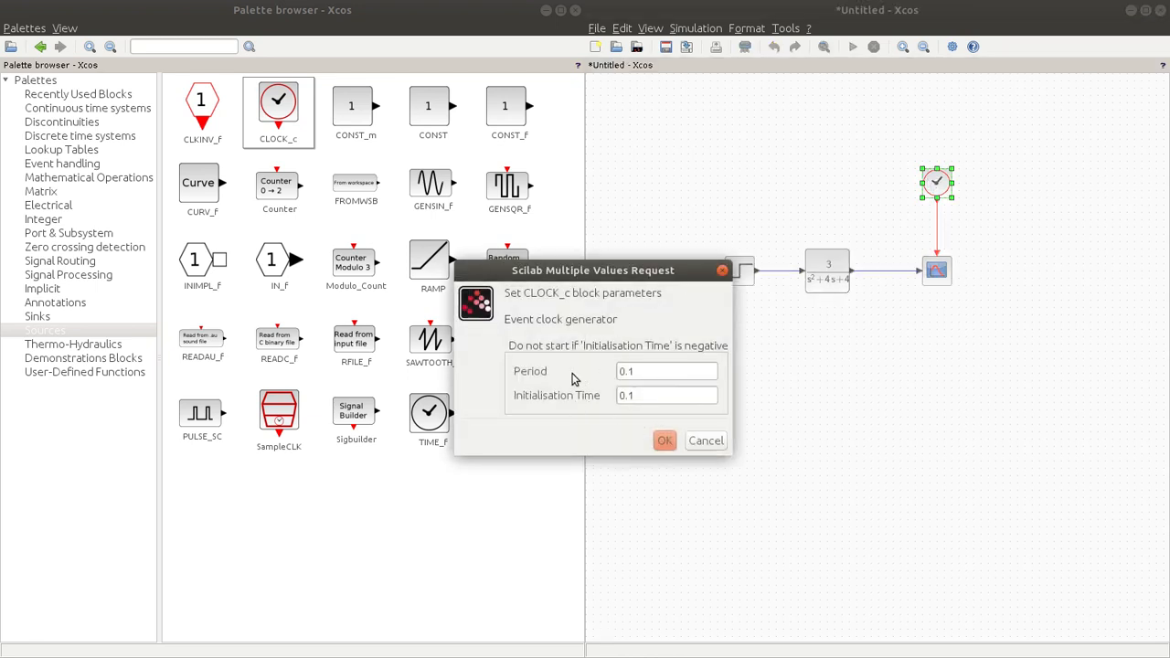
click(665, 441)
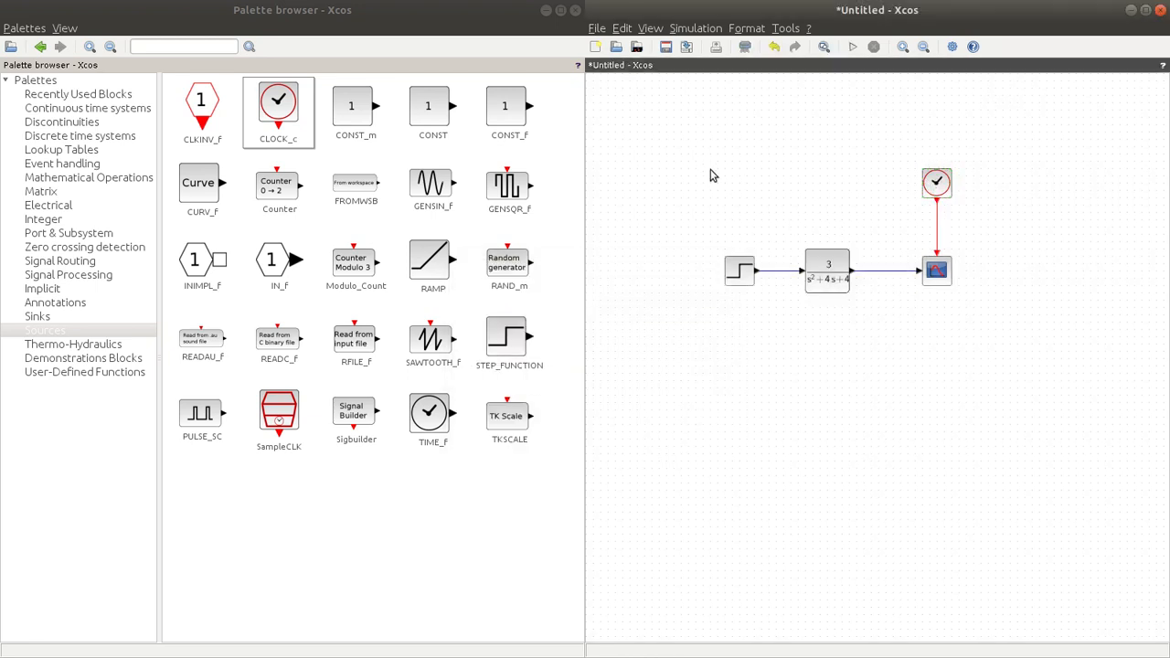
Step: Set the final integration time to 10 and the solver to RK45 - Runge-Kutta 4(5), and run the simulation
click(696, 27)
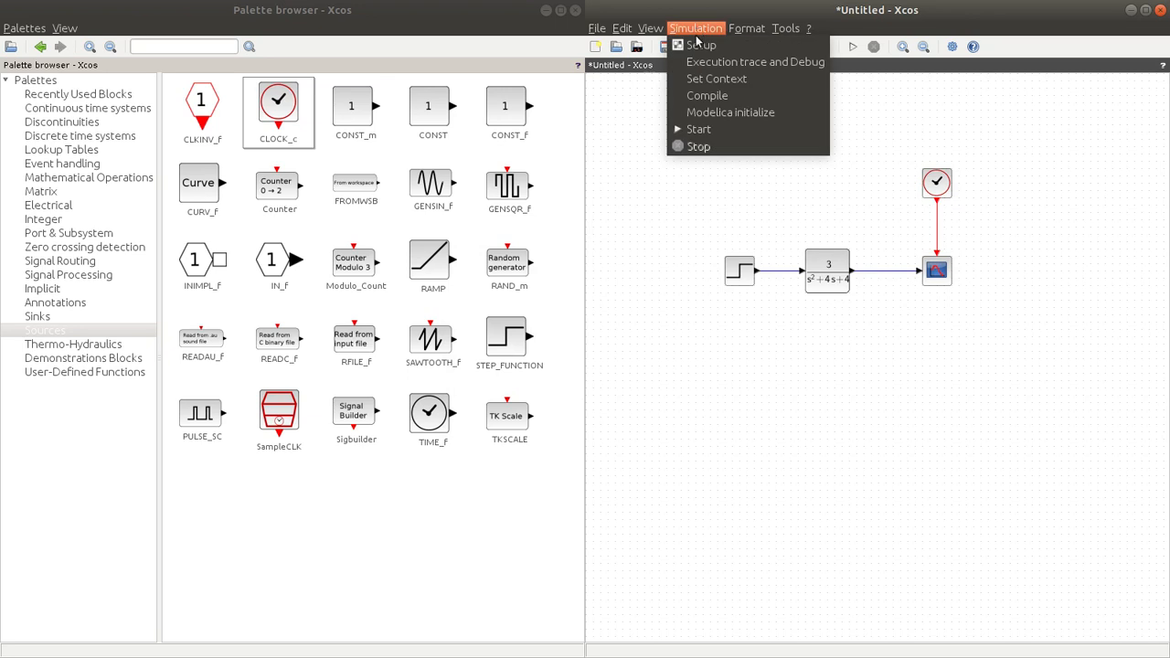
click(695, 46)
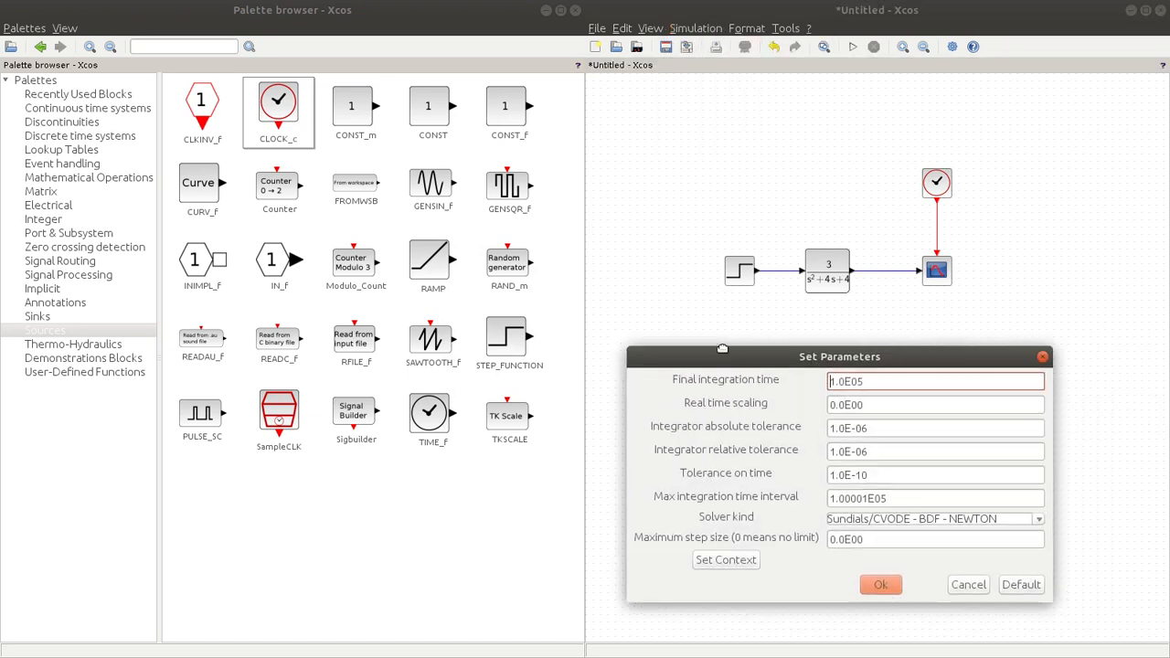
drag(681, 348, 515, 342)
text(10)
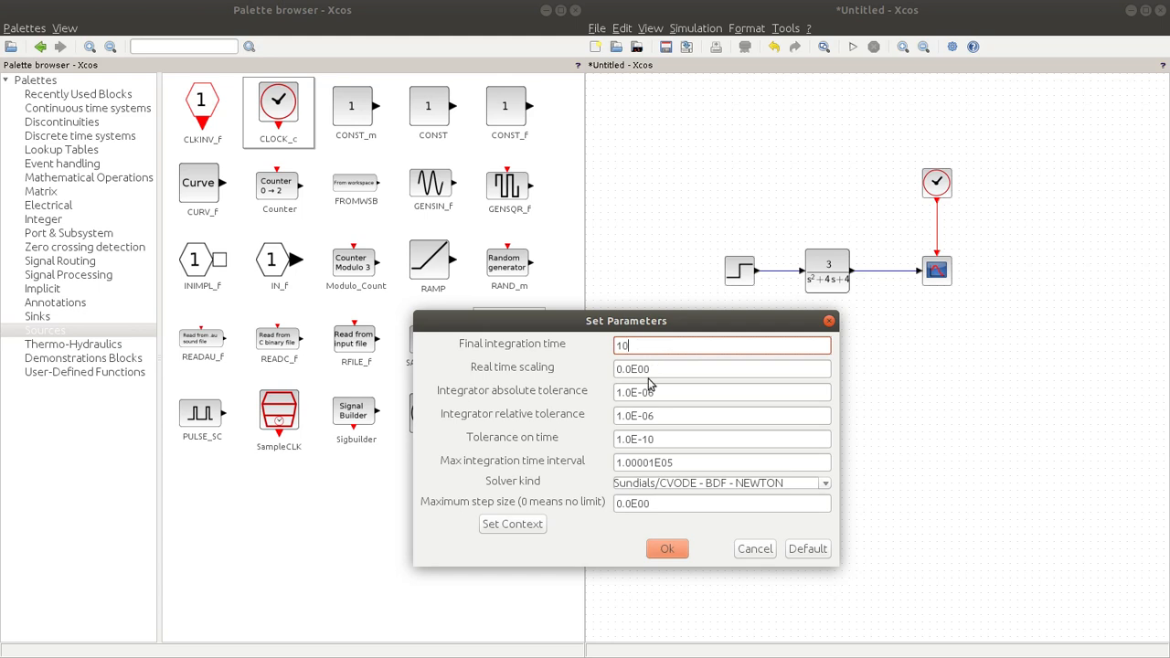
click(676, 482)
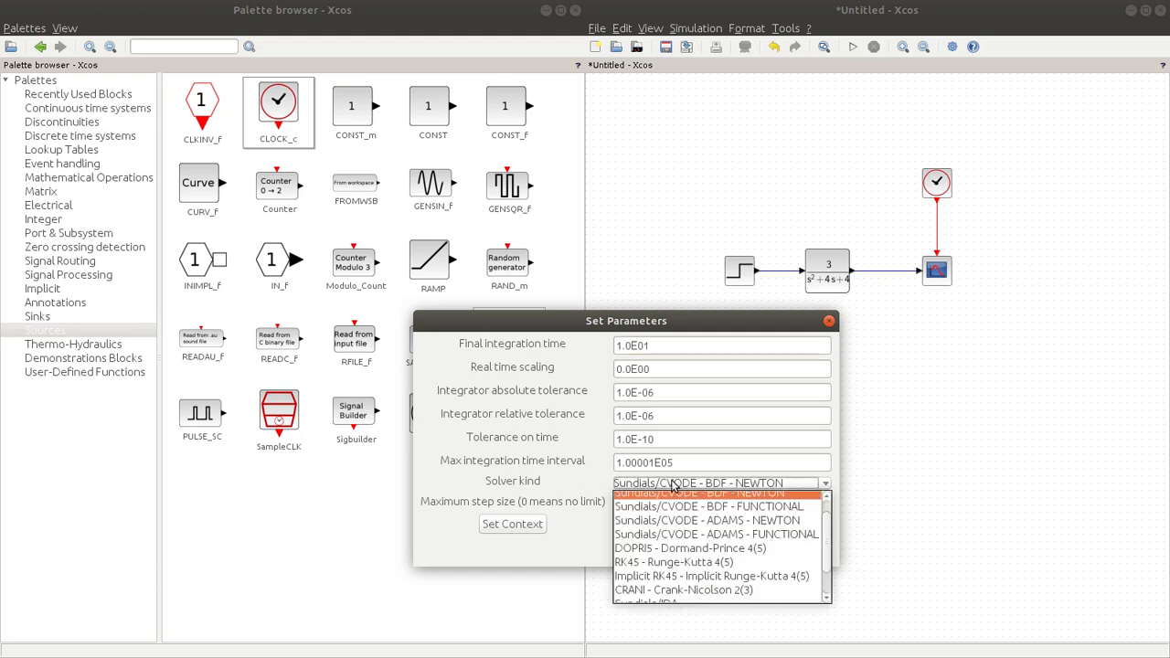
click(673, 562)
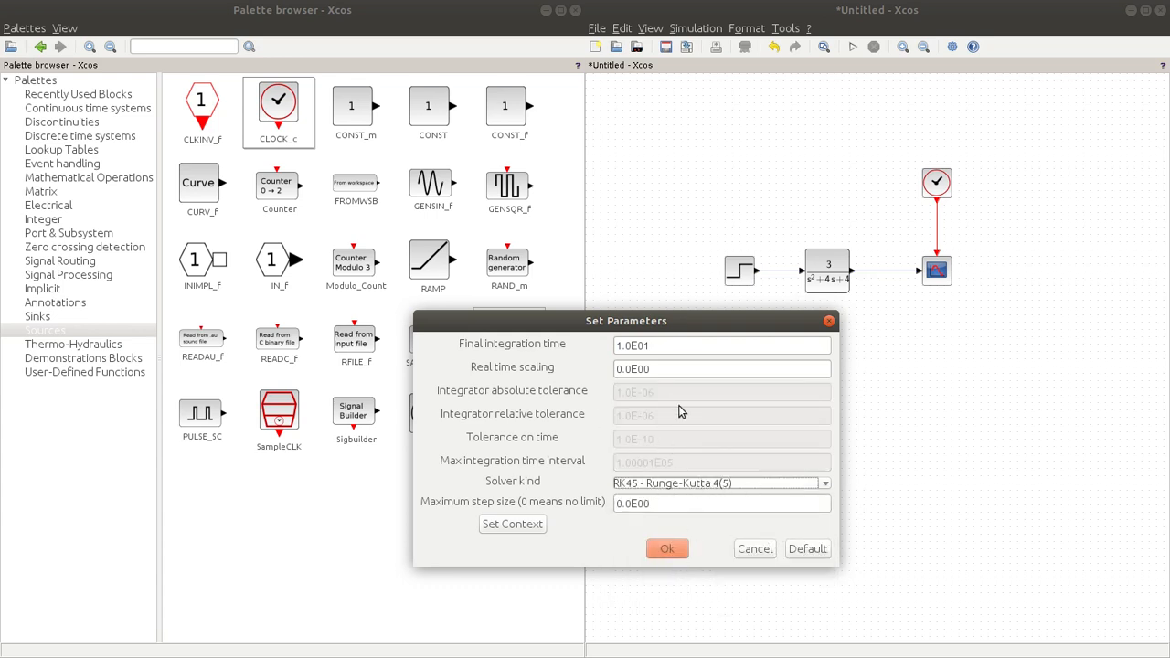
click(665, 549)
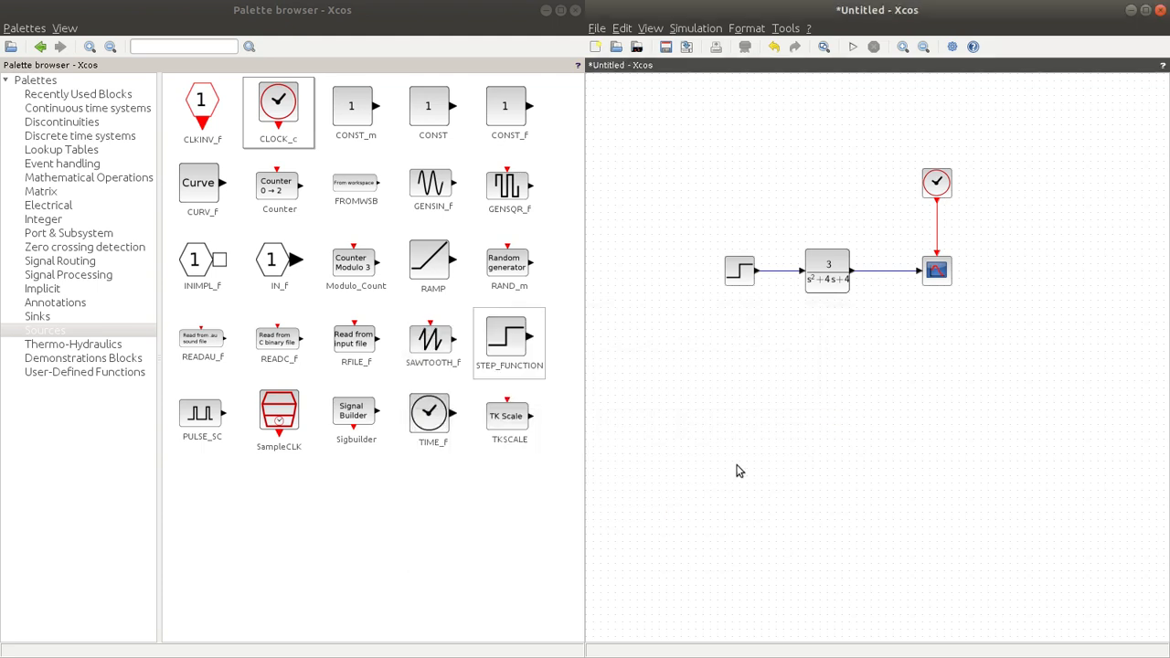
click(852, 47)
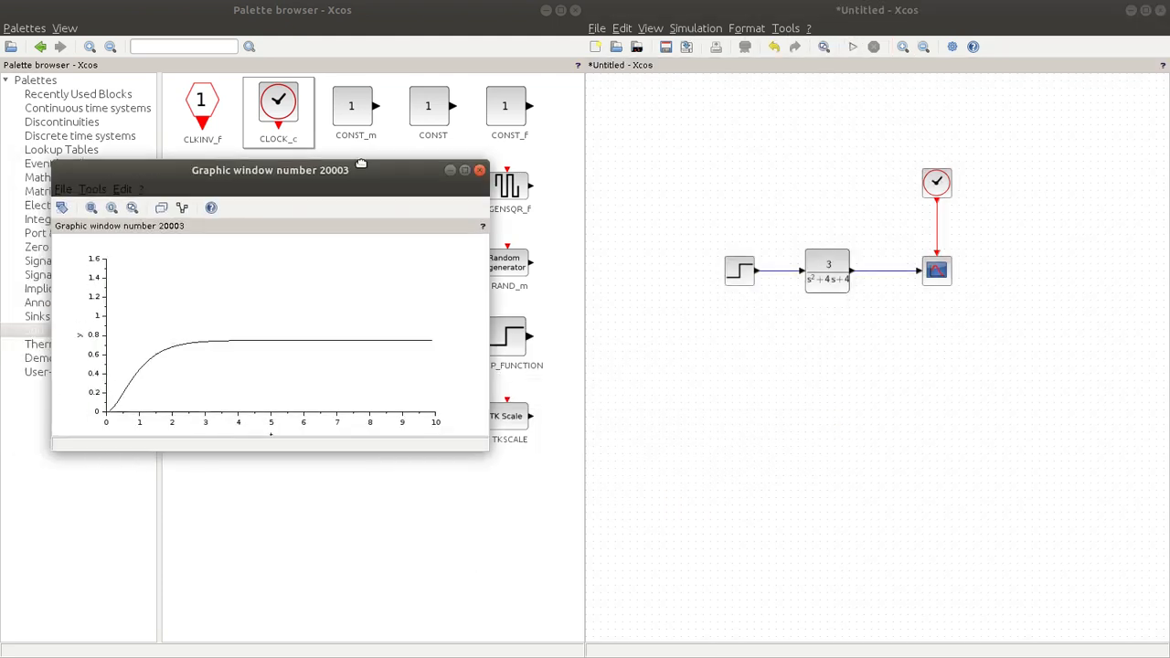
Step: Close the enlarged response plot, then move the step block farther from the transfer function and delete the link between them
drag(492, 442, 553, 572)
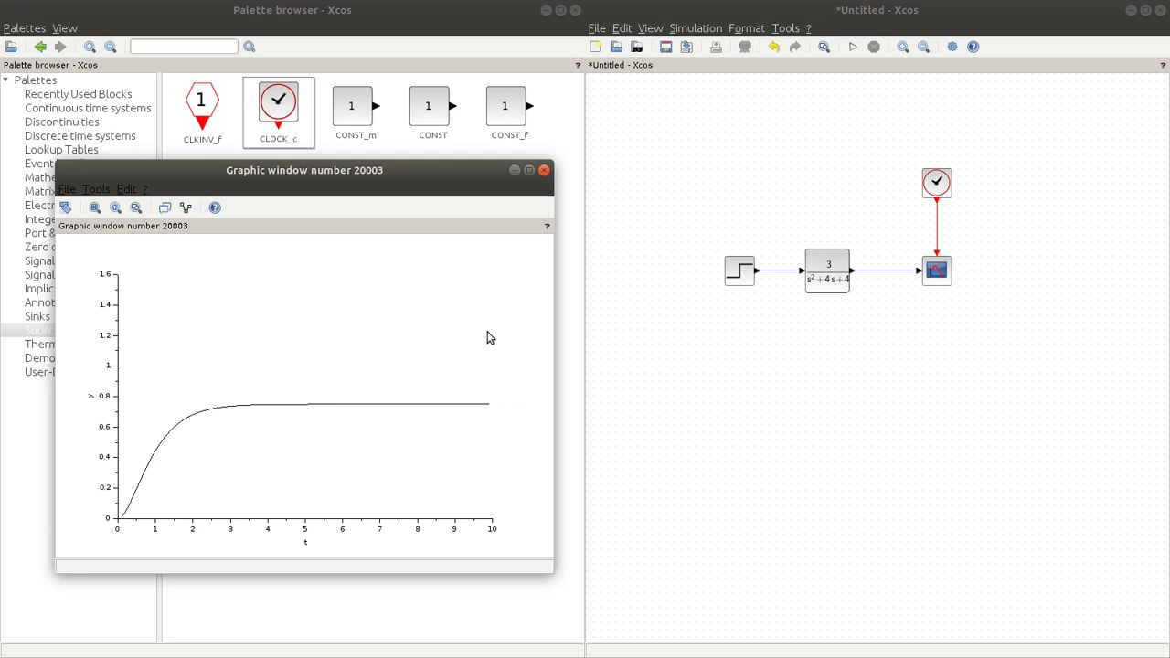
click(543, 172)
drag(737, 271, 634, 271)
click(744, 274)
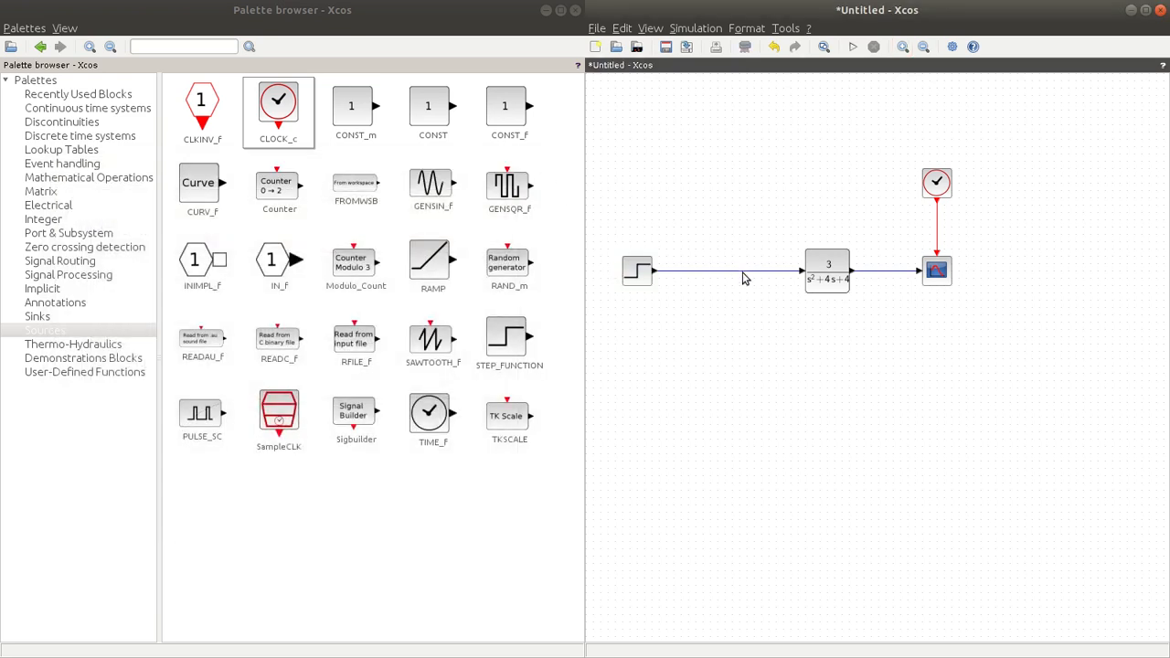
click(743, 273)
key(Delete)
Step: Add a PID block from the continuous time systems before the transfer function and connect its output to the transfer function's input
click(52, 111)
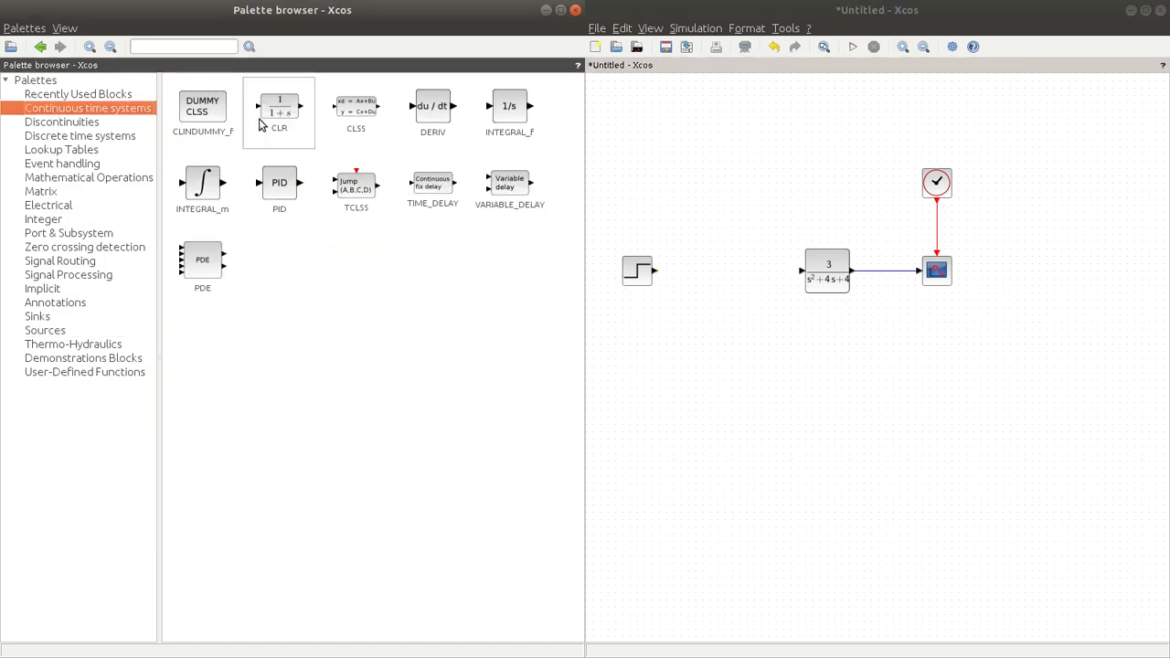
drag(289, 187, 733, 273)
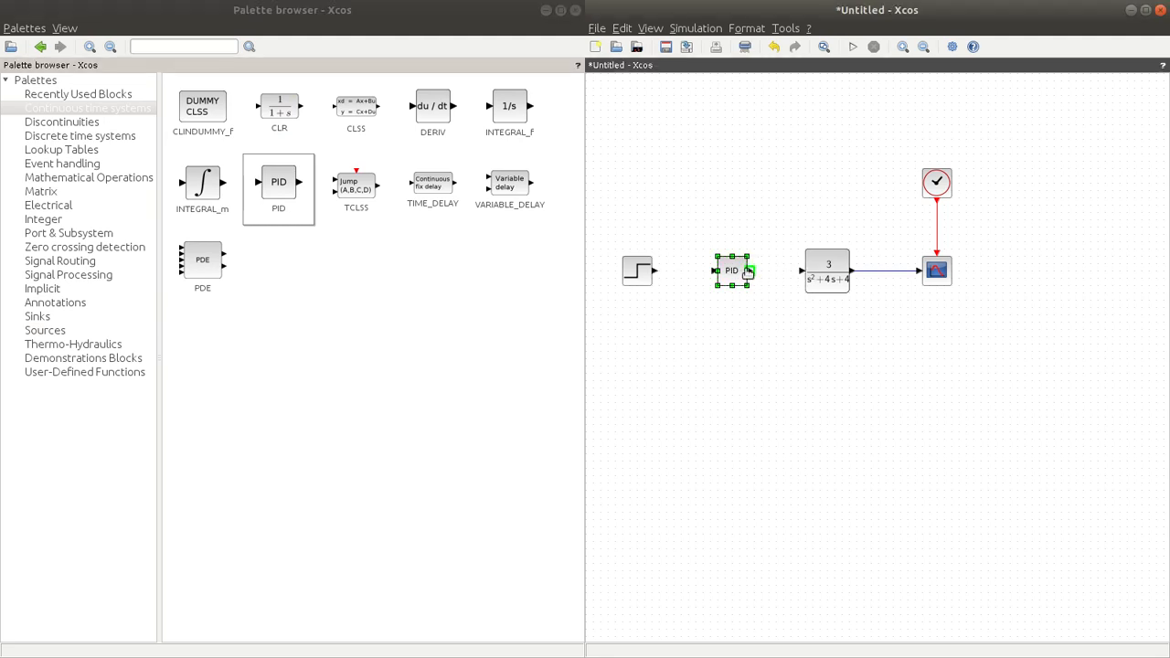
drag(752, 272, 801, 275)
drag(729, 274, 758, 274)
click(755, 301)
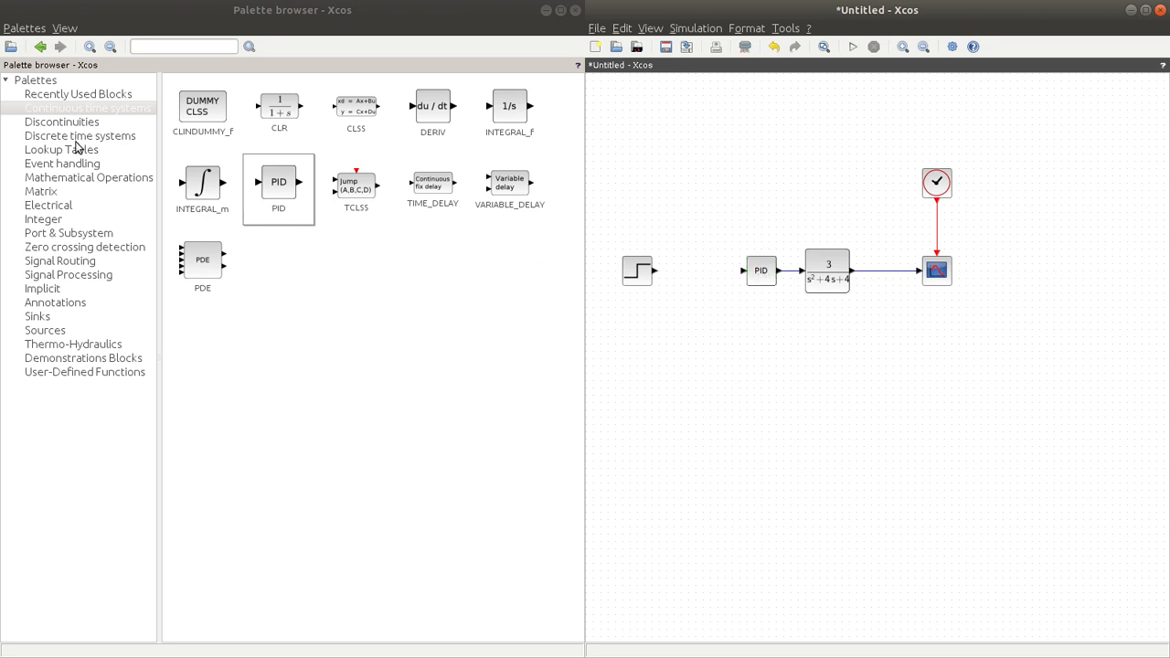
Step: Add a SUM_f block between the step source and the PID block and wire it to both
click(55, 178)
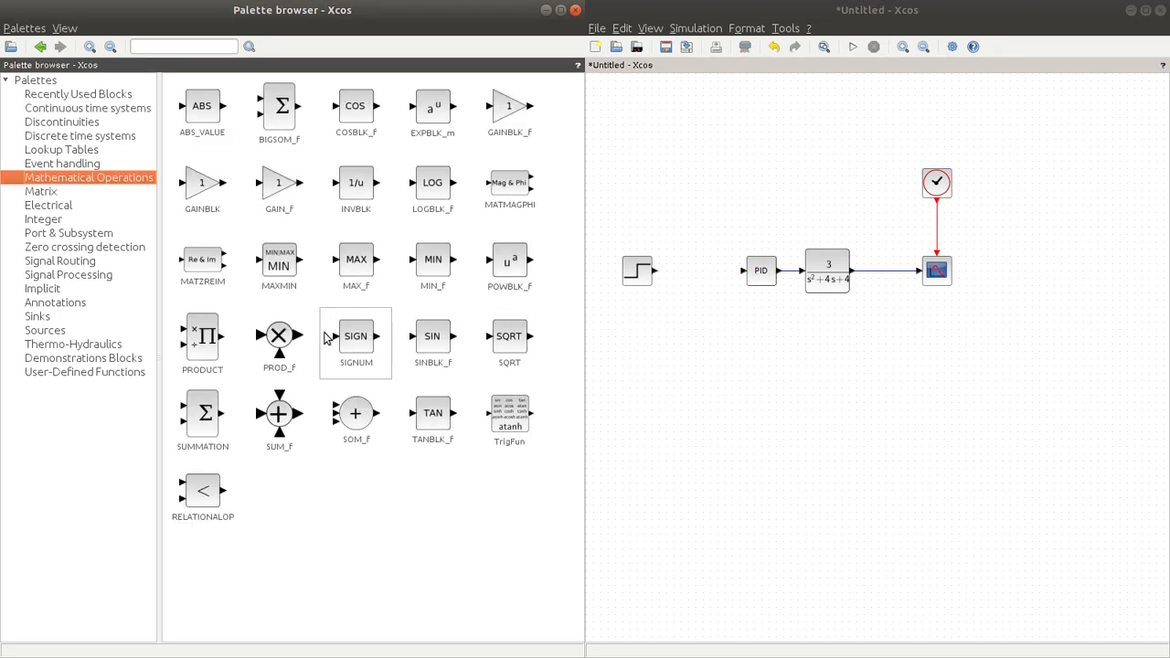
mouse_move(282, 415)
mouse_down()
mouse_move(653, 272)
mouse_move(747, 271)
mouse_up()
drag(655, 273, 691, 274)
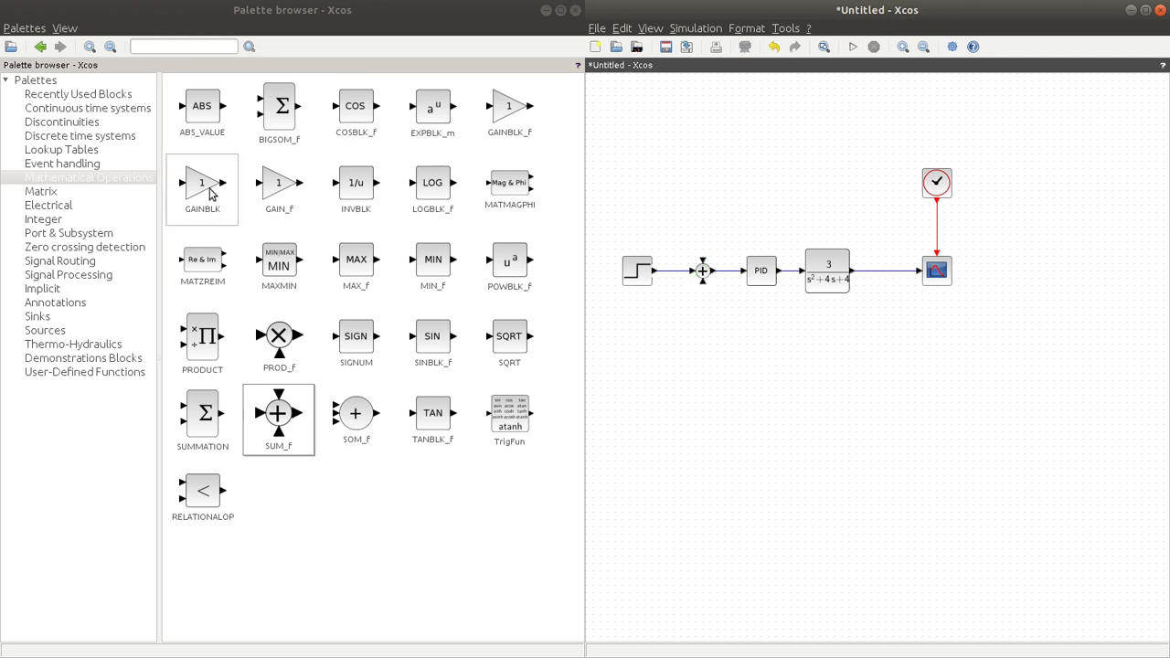
Step: Add a GAINBLK below the transfer function, mirror it and set its gain to -1
drag(212, 192, 802, 351)
right_click(802, 351)
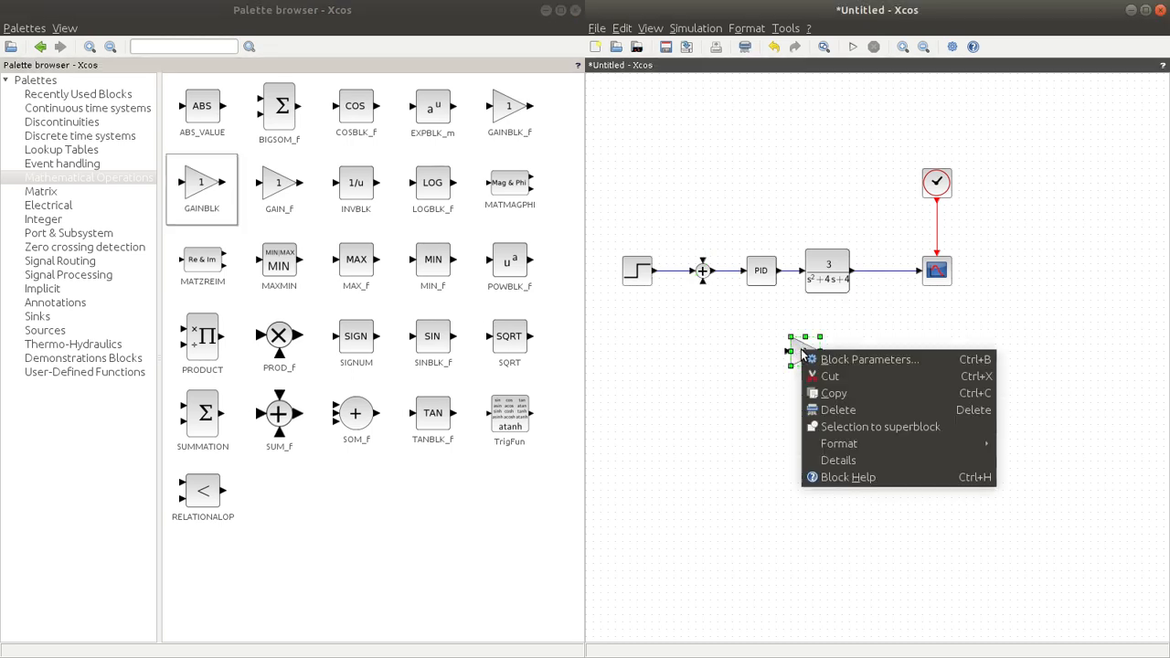
mouse_move(830, 447)
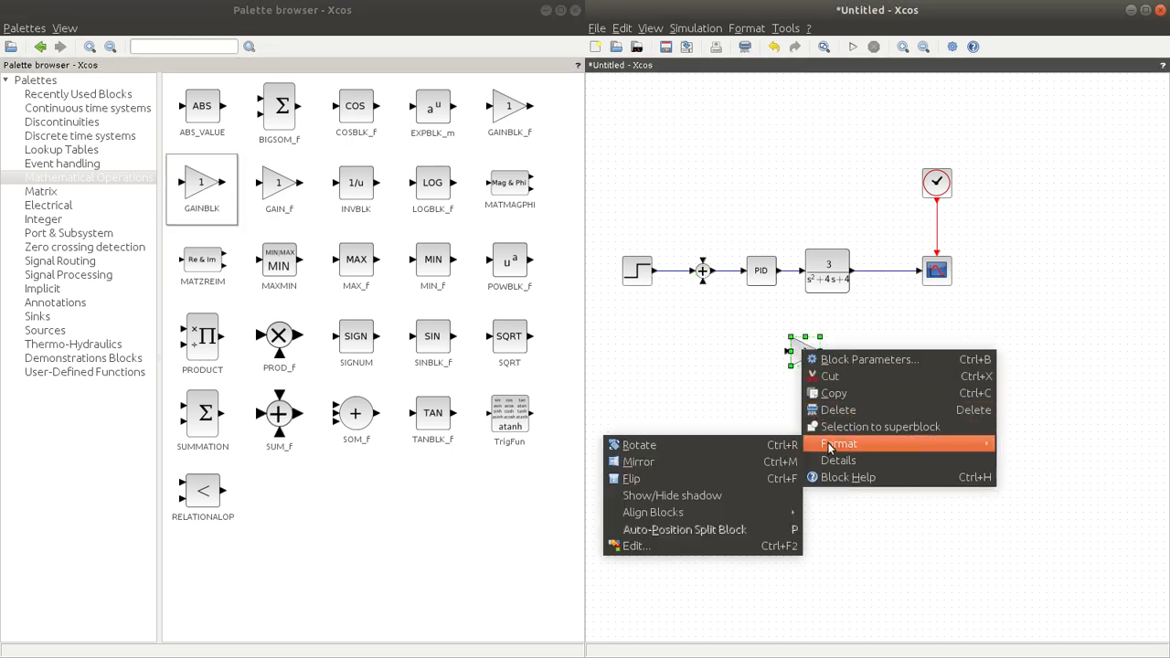
click(695, 461)
double_click(806, 357)
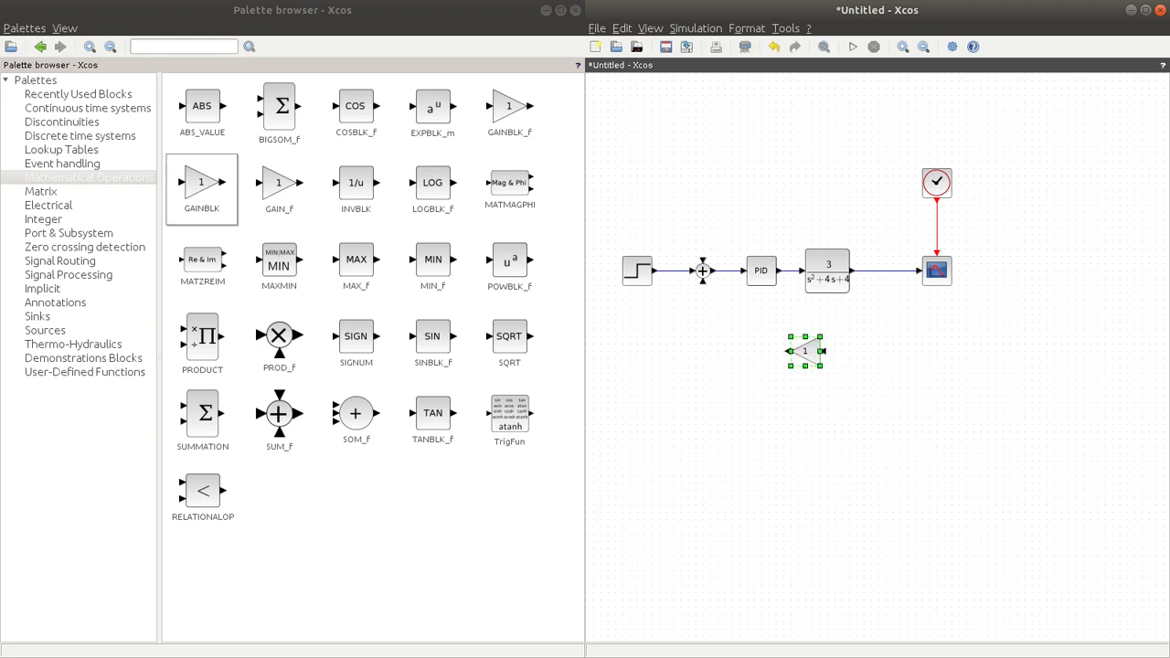
text(-1)
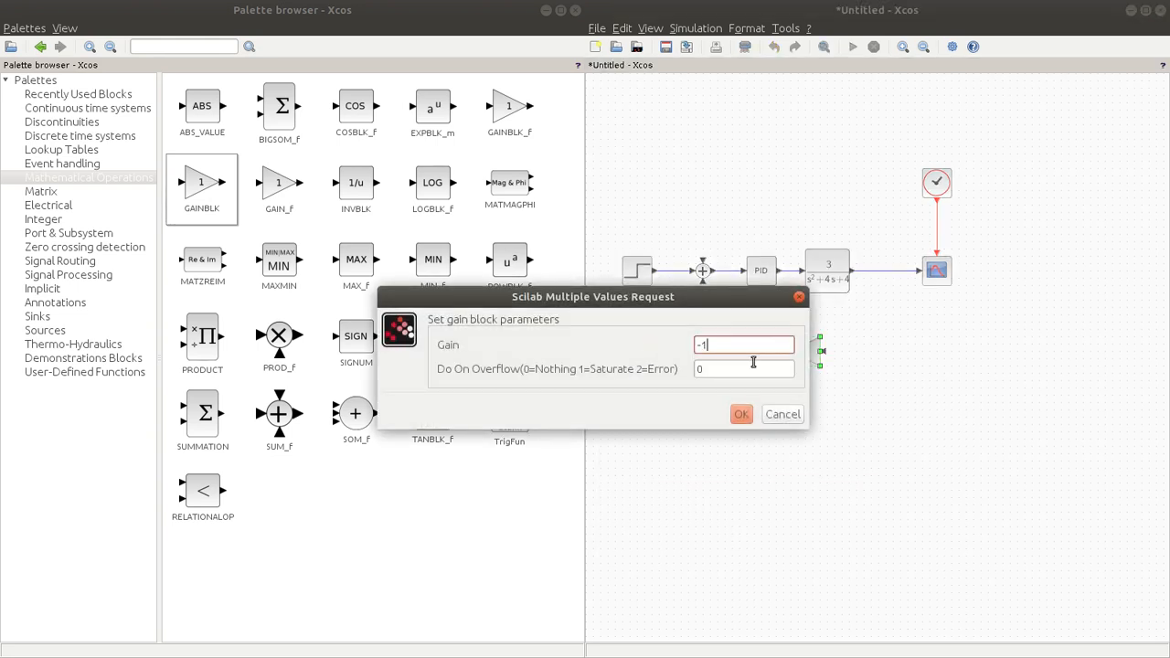
click(741, 415)
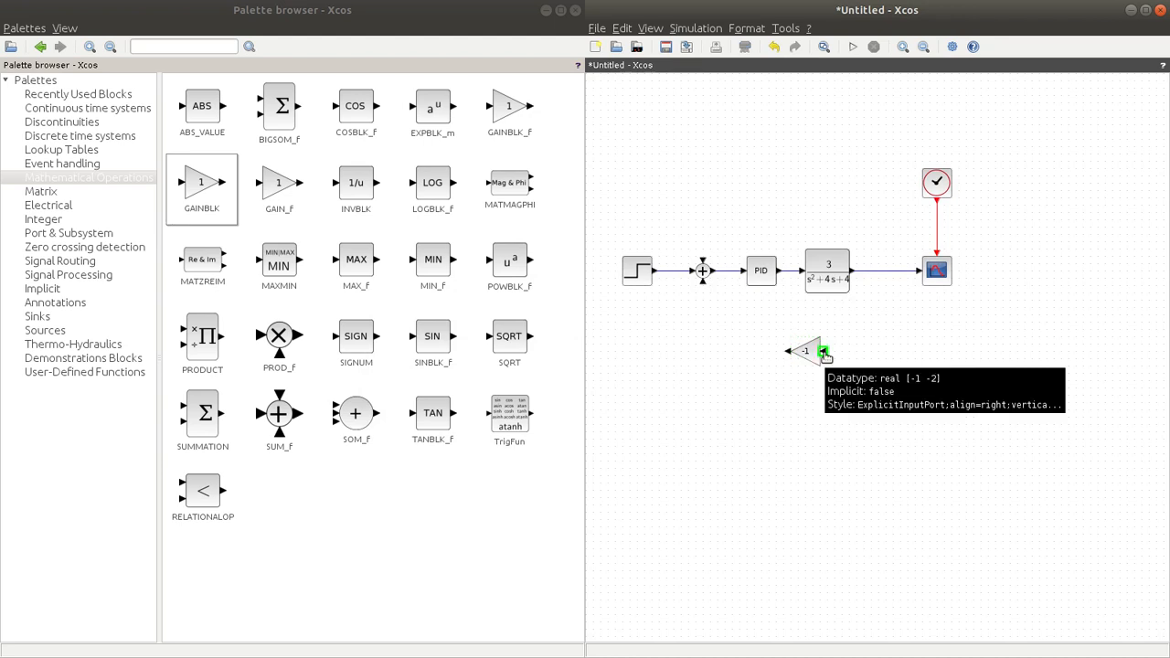
Step: Wire the feedback loop from the transfer function's output link through the gain block to the summing block's lower input
drag(822, 353, 885, 277)
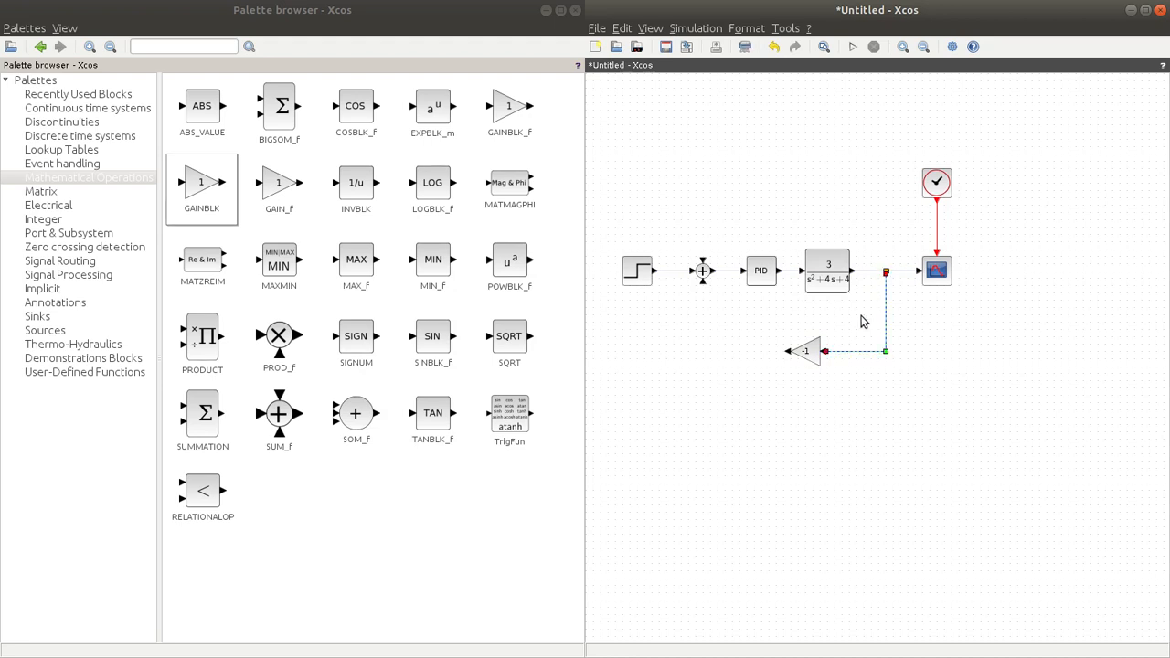
drag(717, 356, 703, 281)
click(753, 301)
Step: Set the PID parameters to Proportional 4, Integral 0 and Derivation 4/3
double_click(769, 276)
click(642, 338)
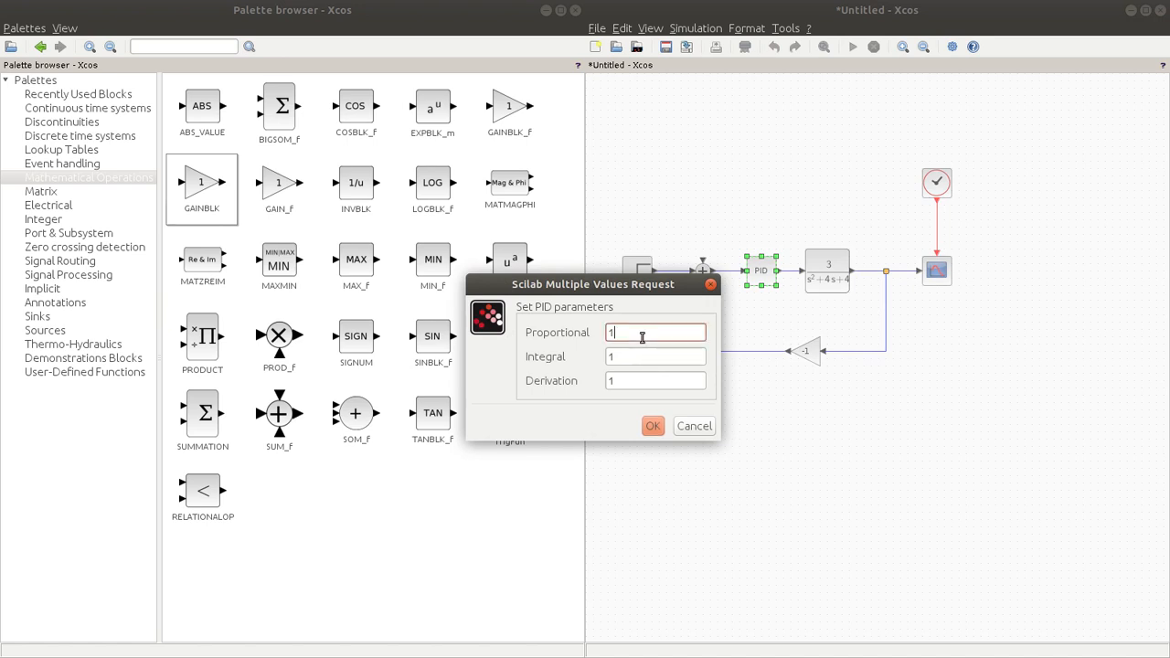
text(4)
key(Tab)
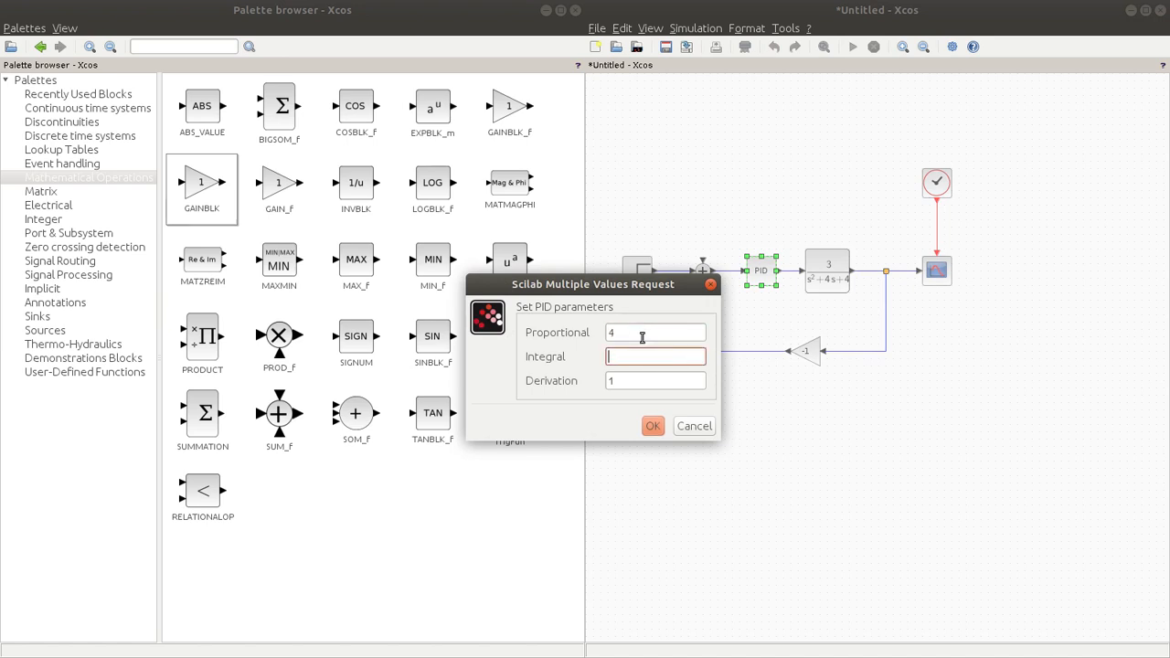
click(620, 380)
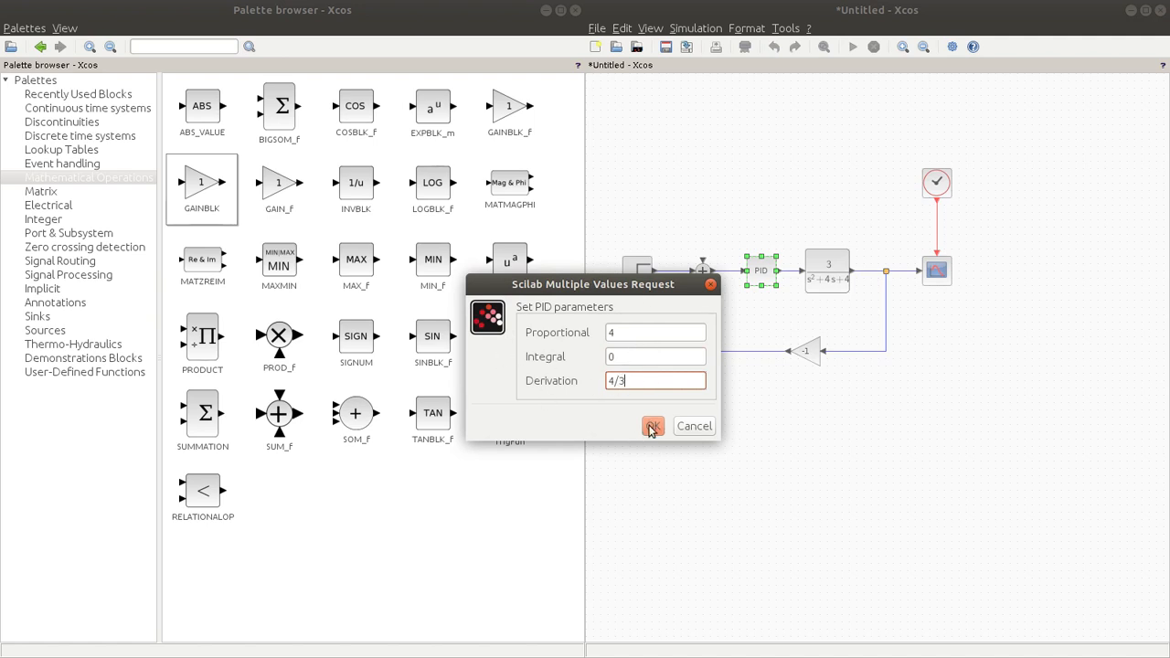
click(651, 427)
click(654, 427)
Step: Run the closed-loop simulation and examine its response in an enlarged plot window before closing it
click(852, 47)
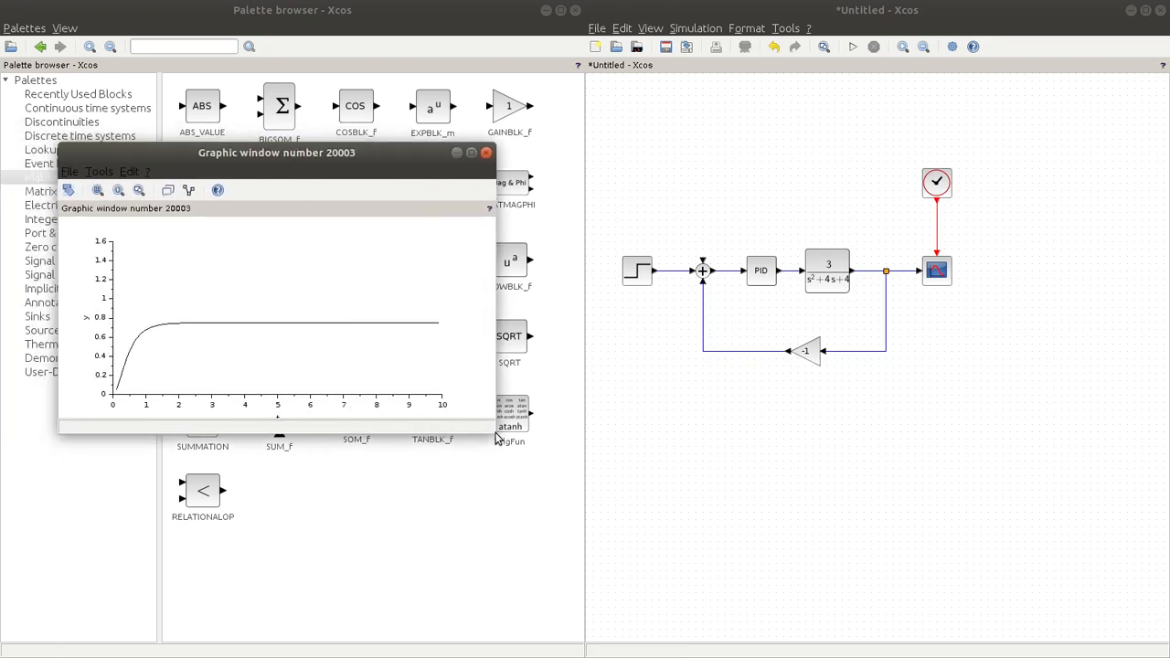
drag(494, 432, 548, 595)
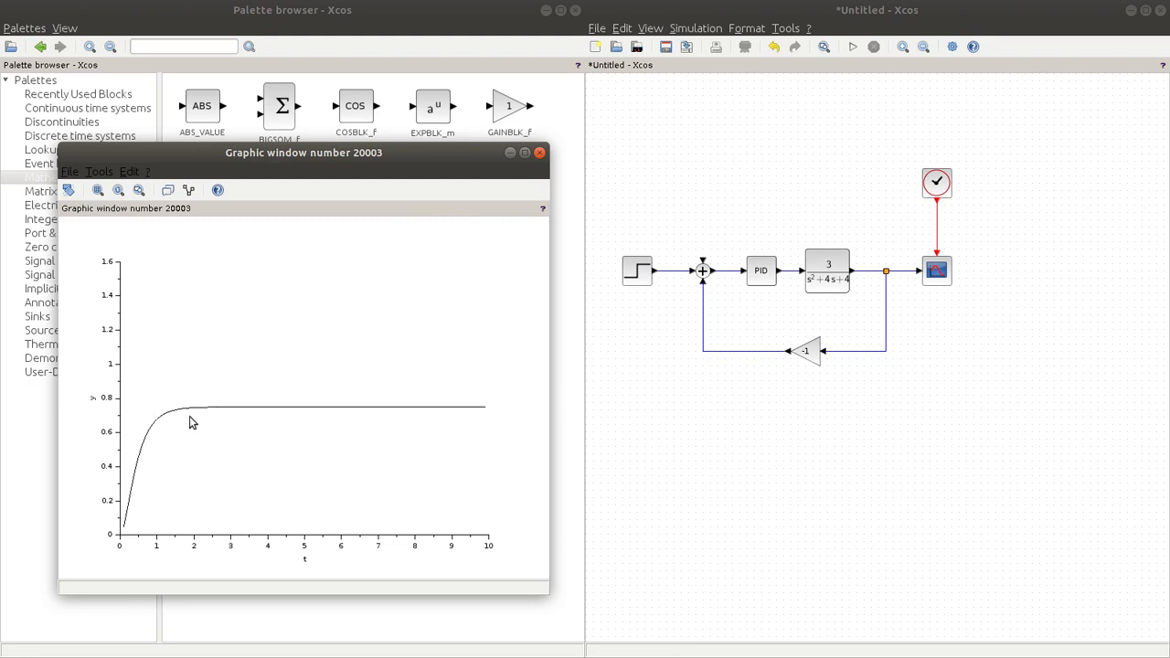
click(539, 153)
Step: Set the PID block's Integral value to 3 and rerun the simulation, enlarging the response plot
double_click(768, 273)
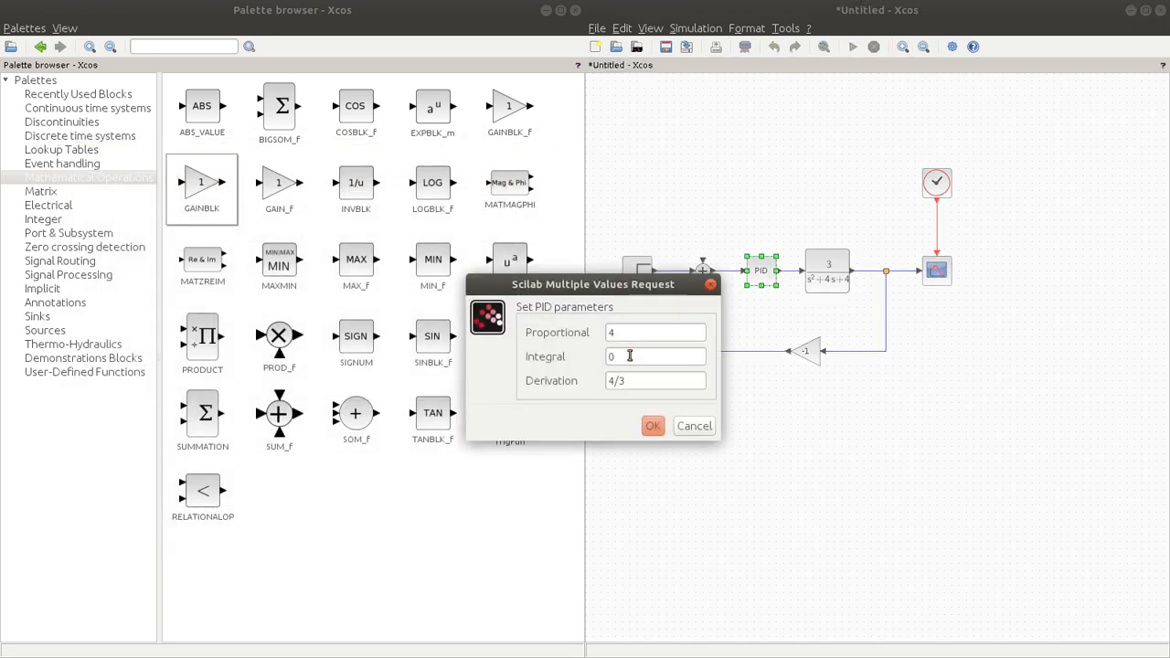
drag(610, 357, 526, 350)
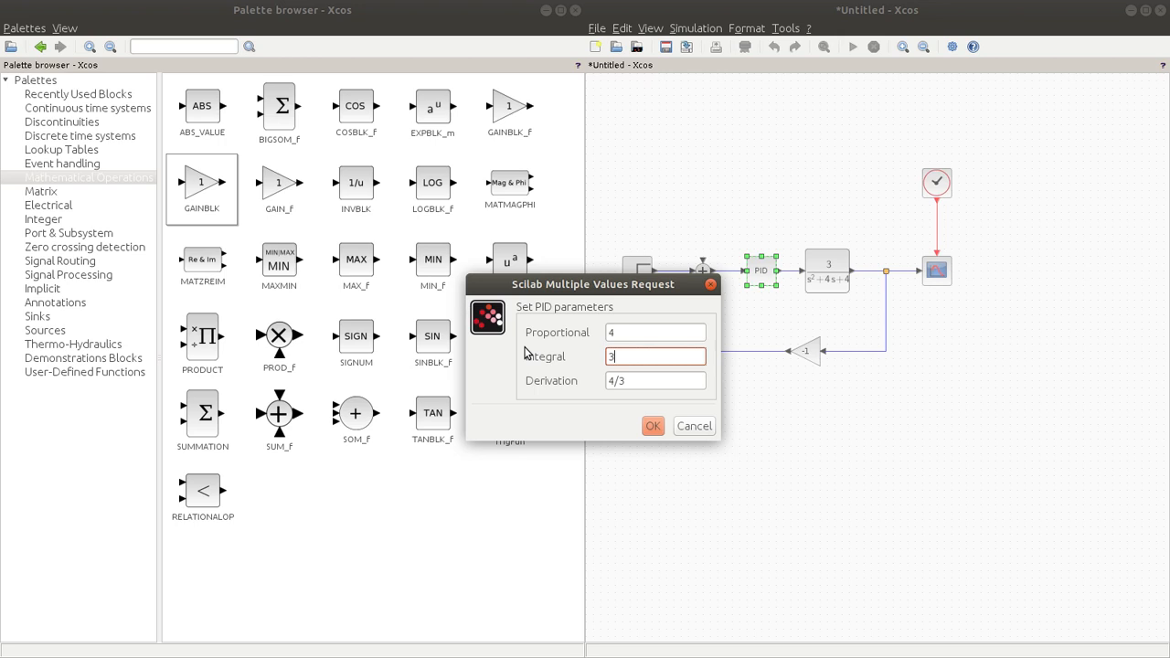
click(651, 426)
click(855, 49)
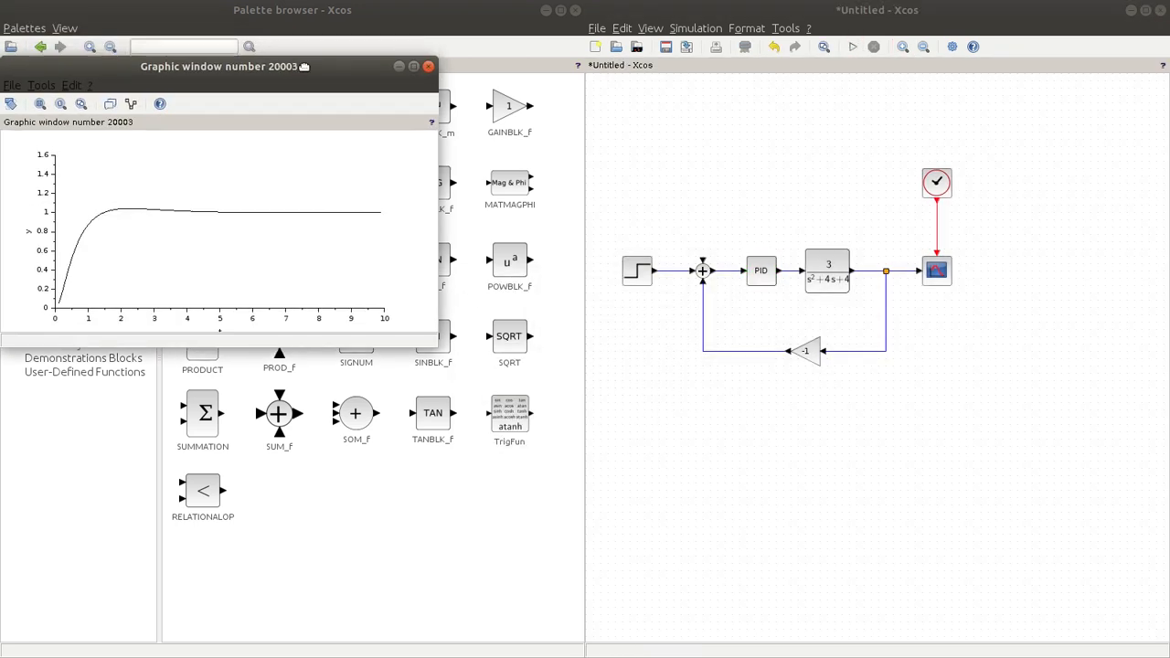
drag(514, 389, 512, 474)
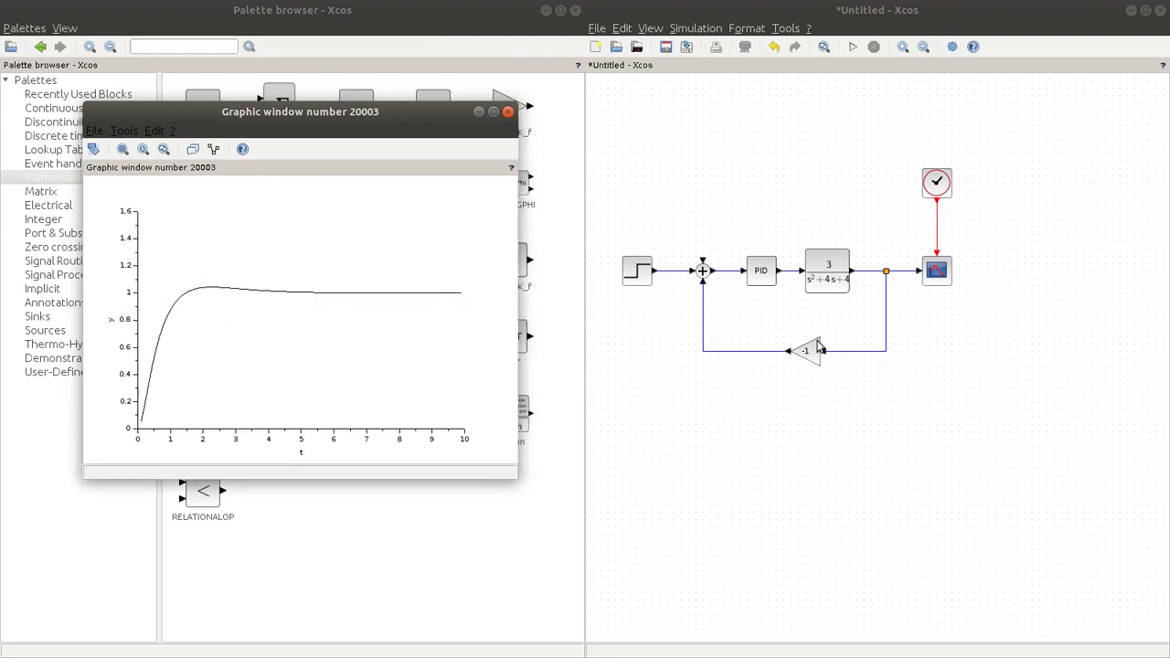
Step: Select the whole block diagram and shift it slightly right and down on the canvas
drag(605, 124, 981, 409)
drag(807, 264, 844, 270)
click(805, 186)
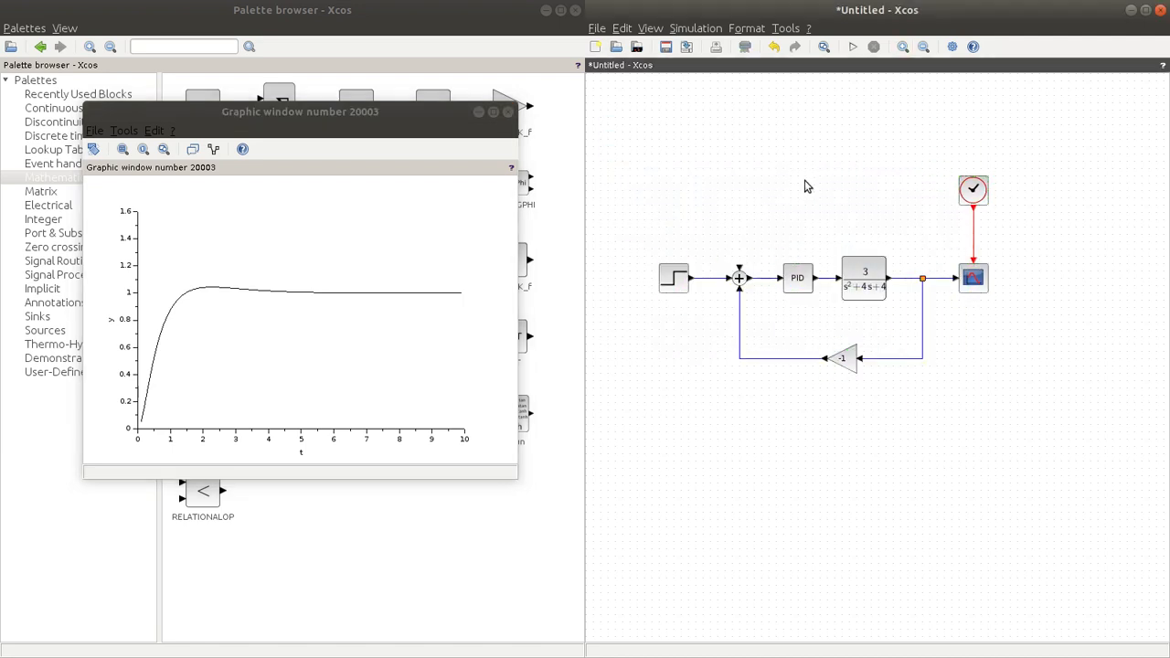